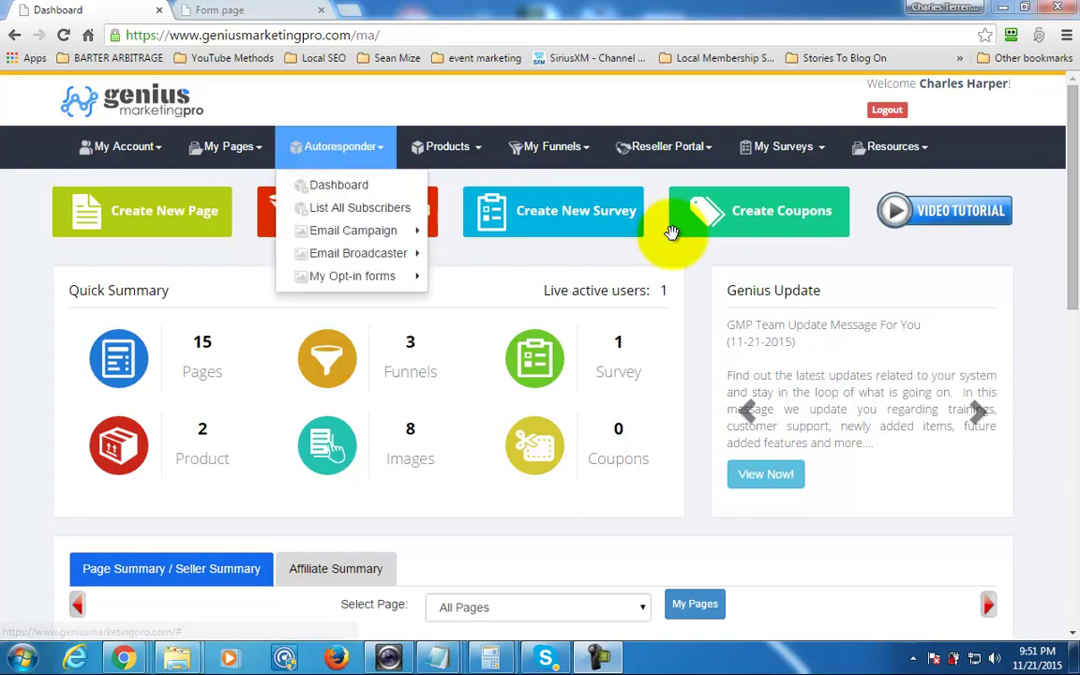
Start a new email campaign and review its prefilled sender details and confirmation message.
click(337, 183)
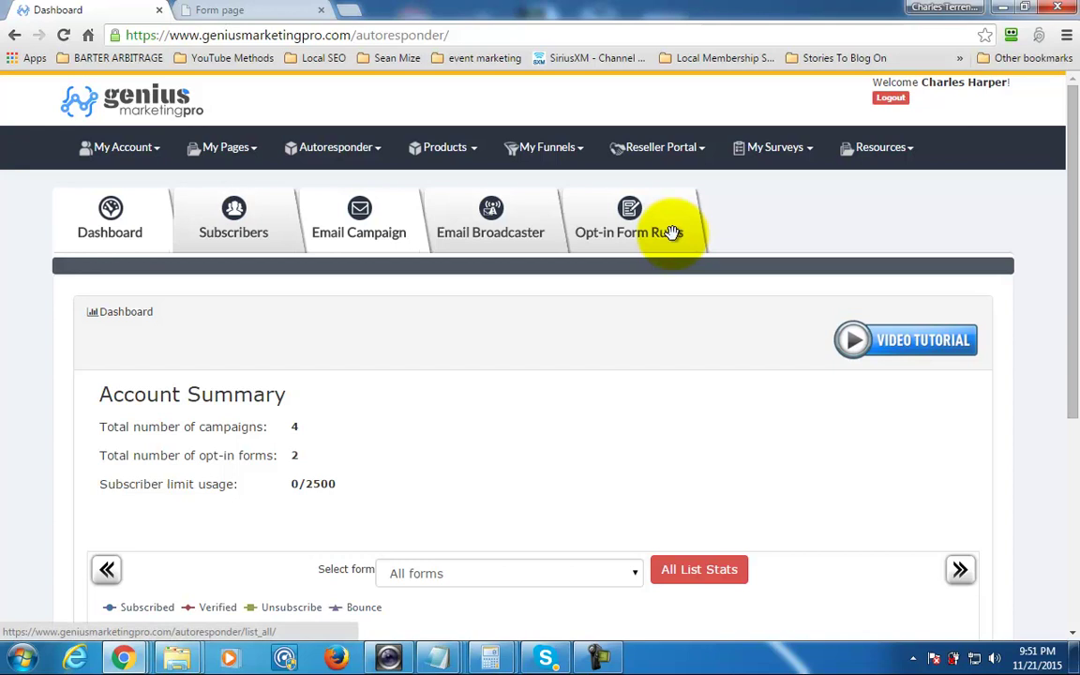
click(672, 232)
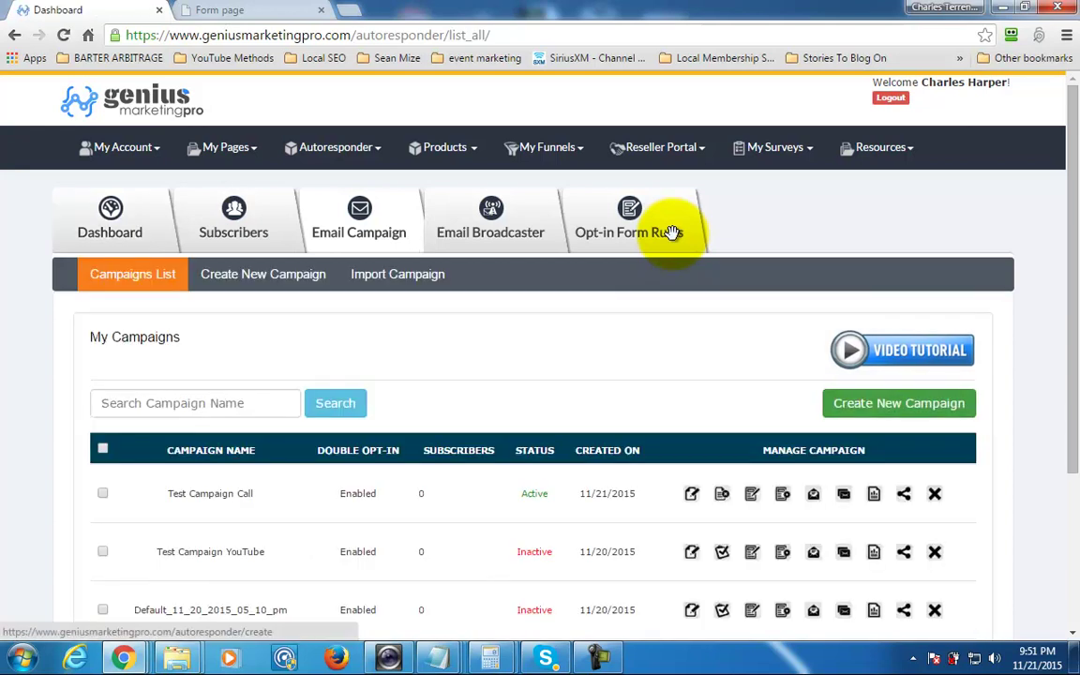
click(672, 232)
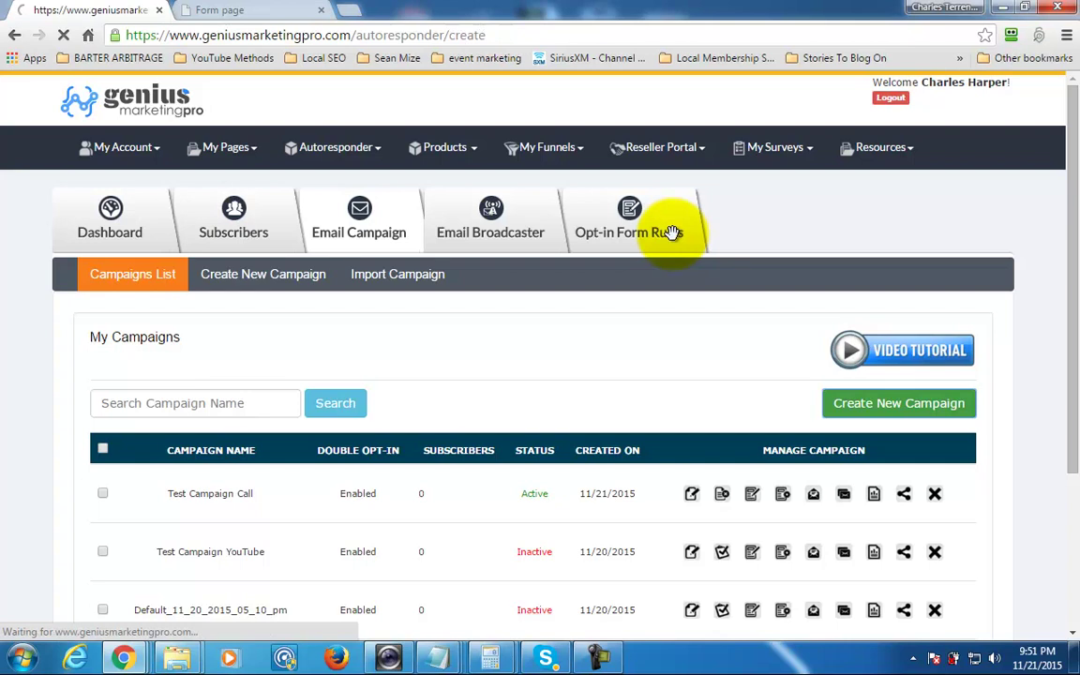
scroll(672, 232, down, 2)
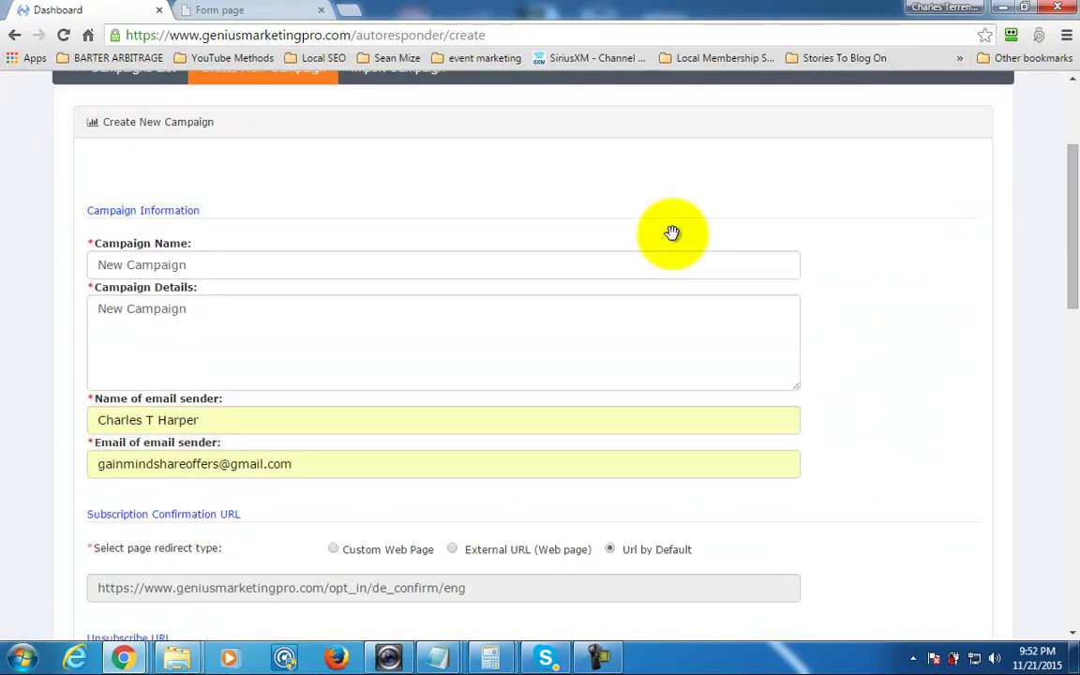
scroll(672, 232, down, 1)
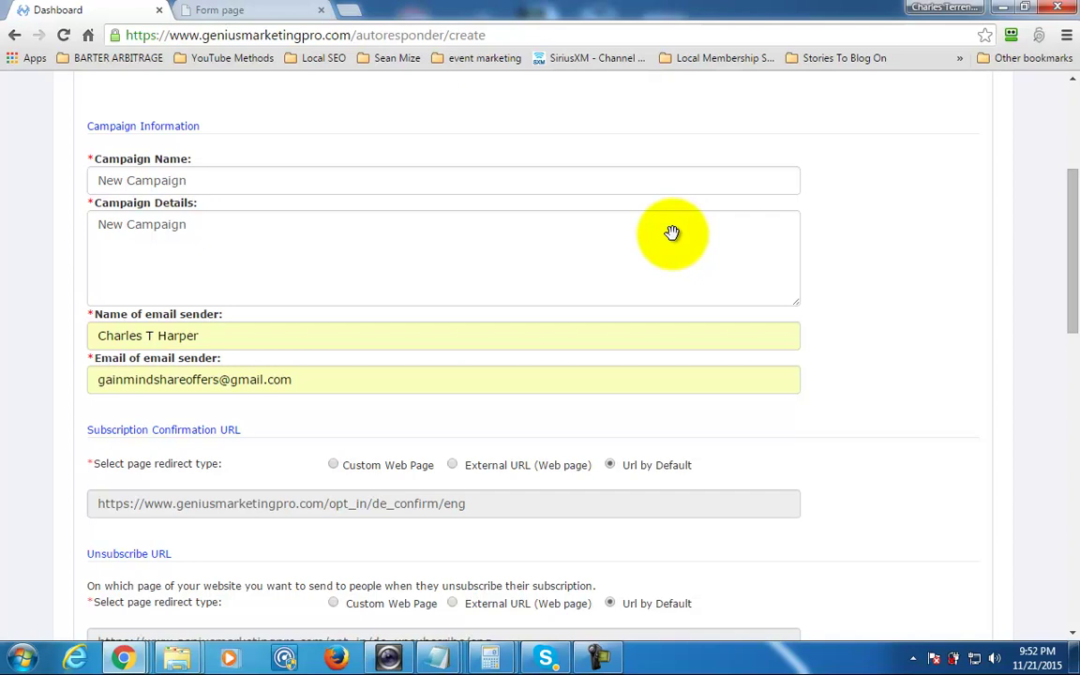
scroll(672, 232, down, 1)
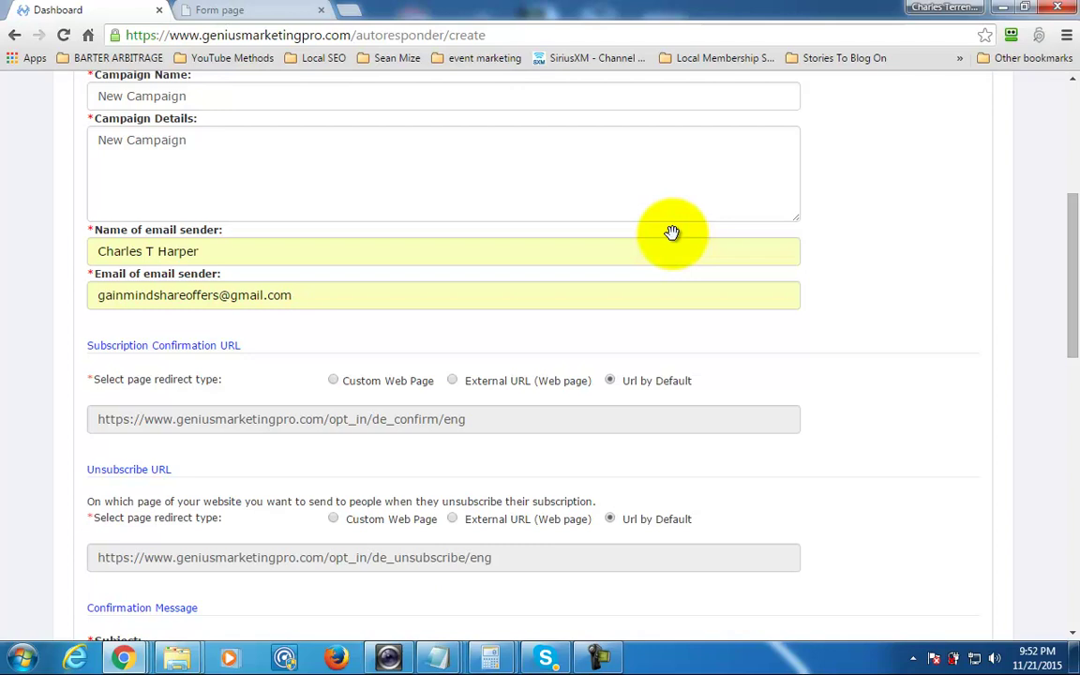
scroll(672, 233, down, 2)
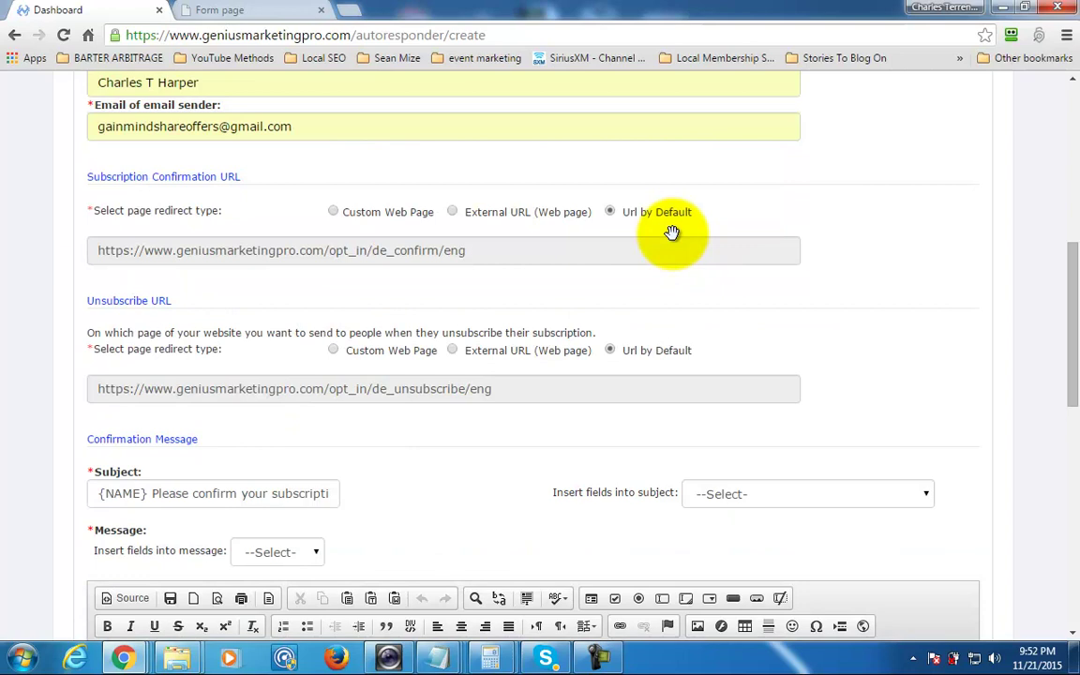
scroll(672, 232, down, 1)
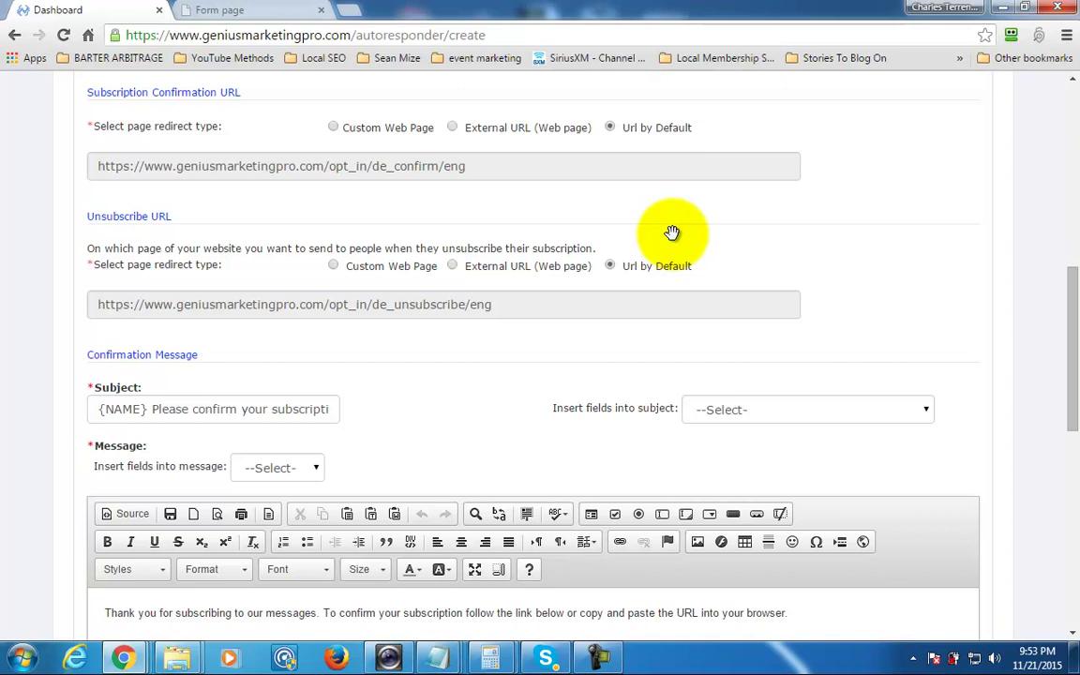
scroll(672, 232, down, 3)
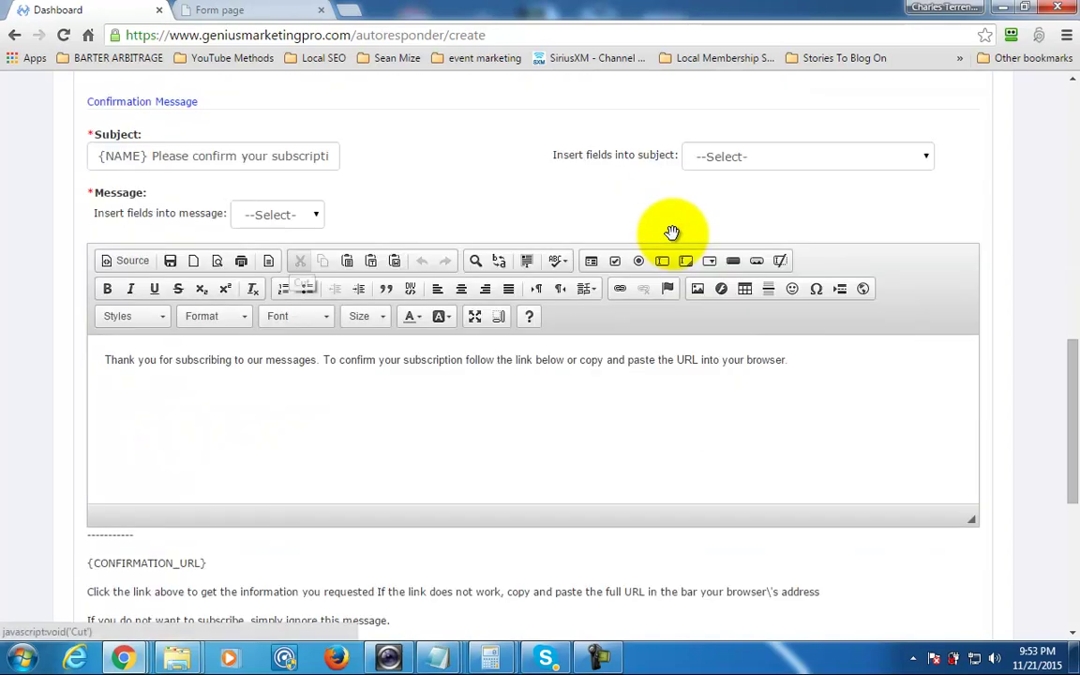
scroll(672, 232, up, 2)
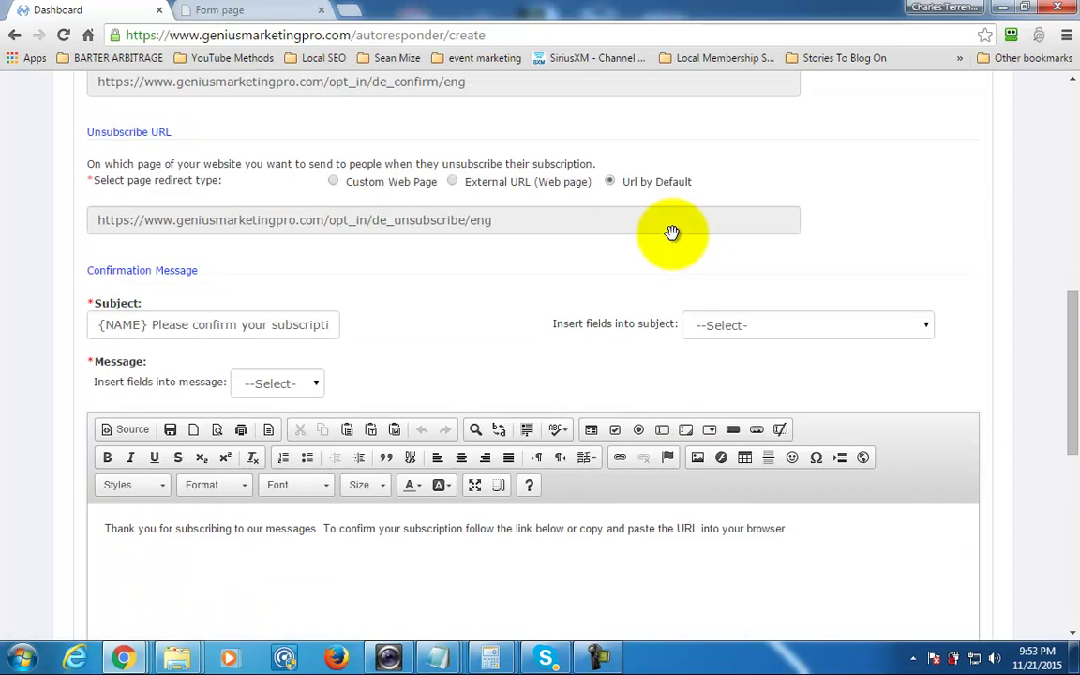
scroll(672, 232, down, 1)
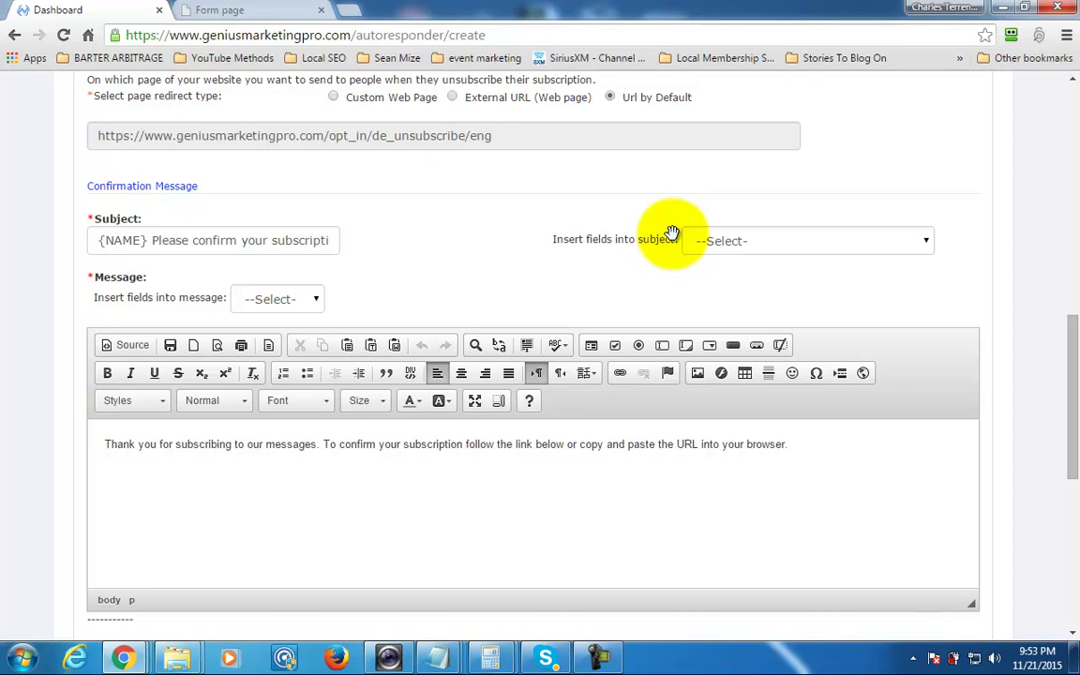
Submit the New Campaign form with double opt-in and Eastern Time zone.
scroll(672, 233, down, 3)
scroll(672, 233, down, 2)
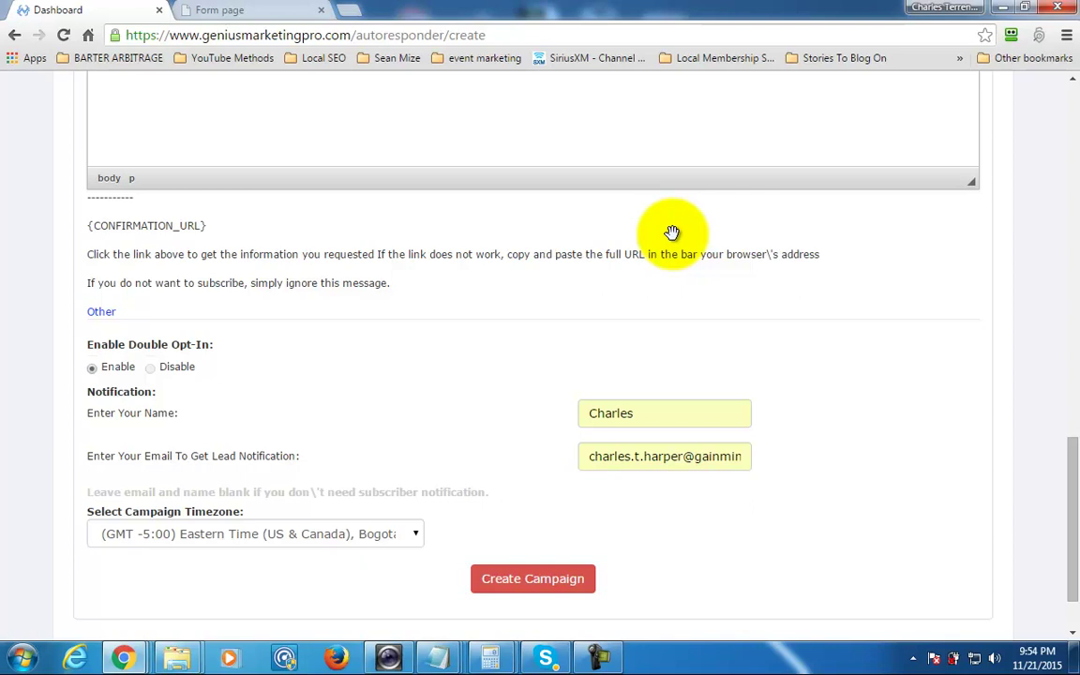
scroll(672, 233, up, 1)
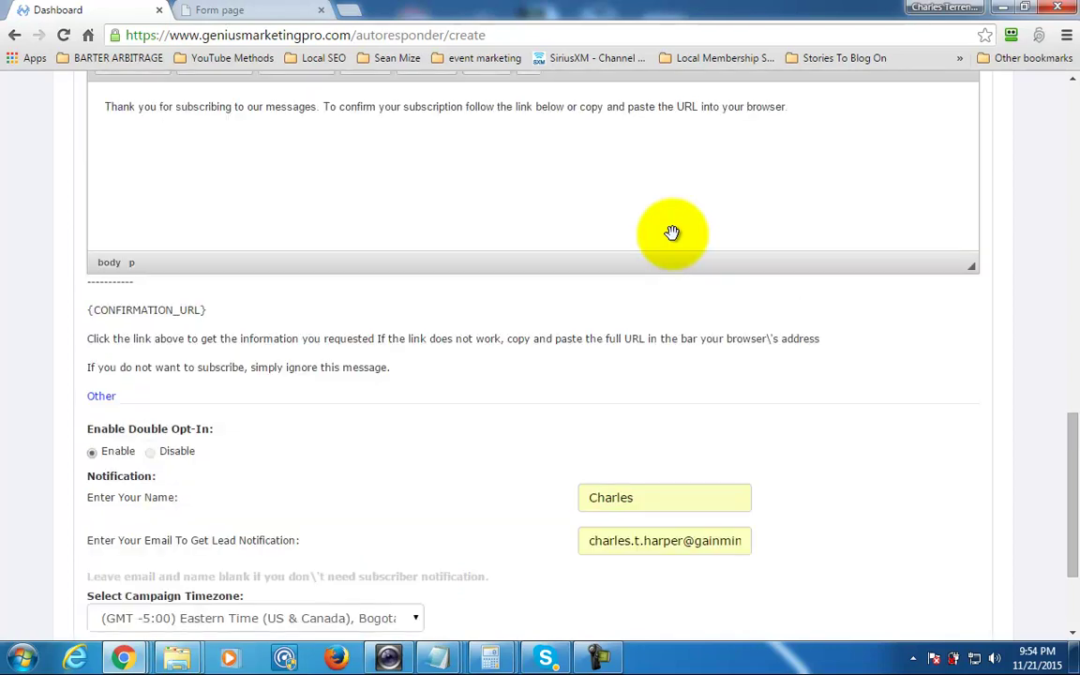
scroll(672, 233, down, 2)
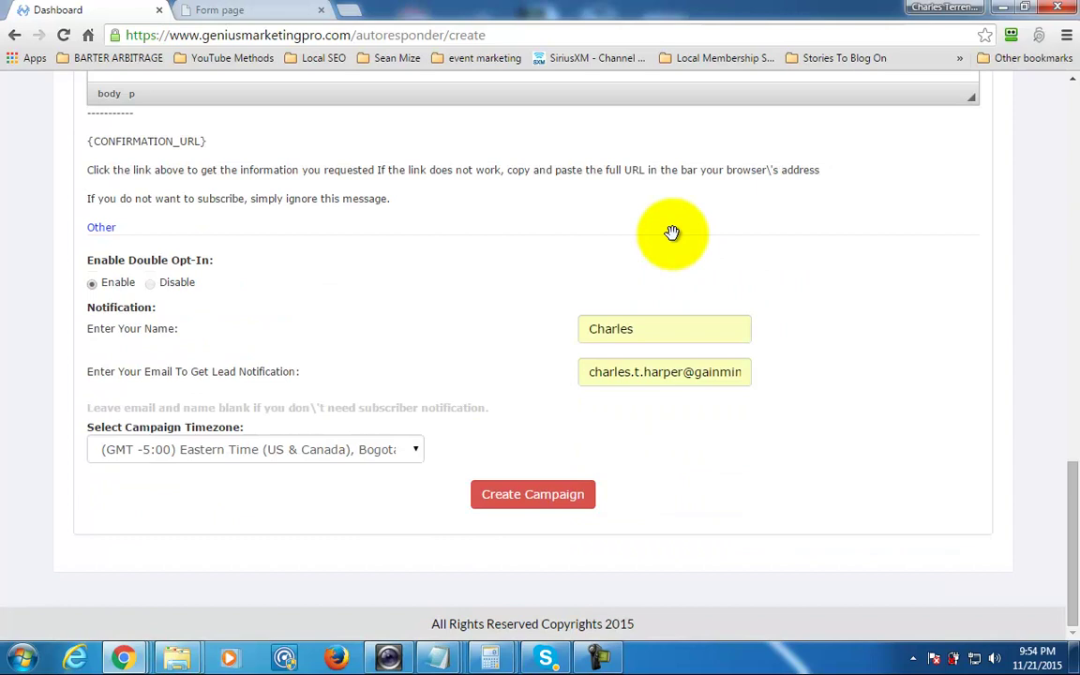
key(Tab)
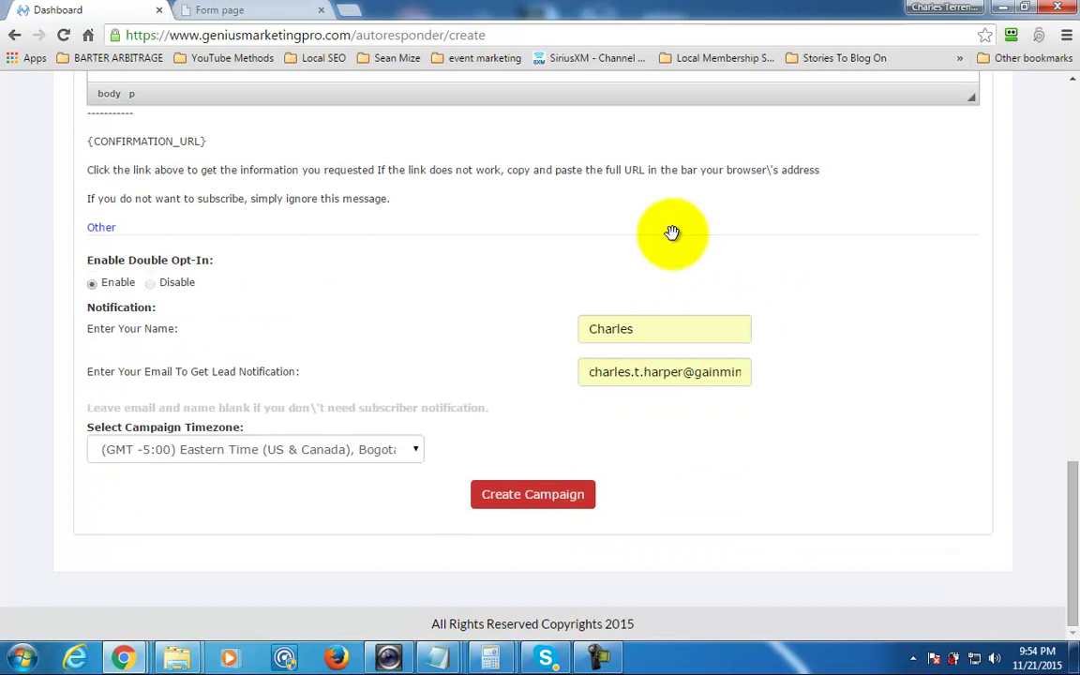
key(Return)
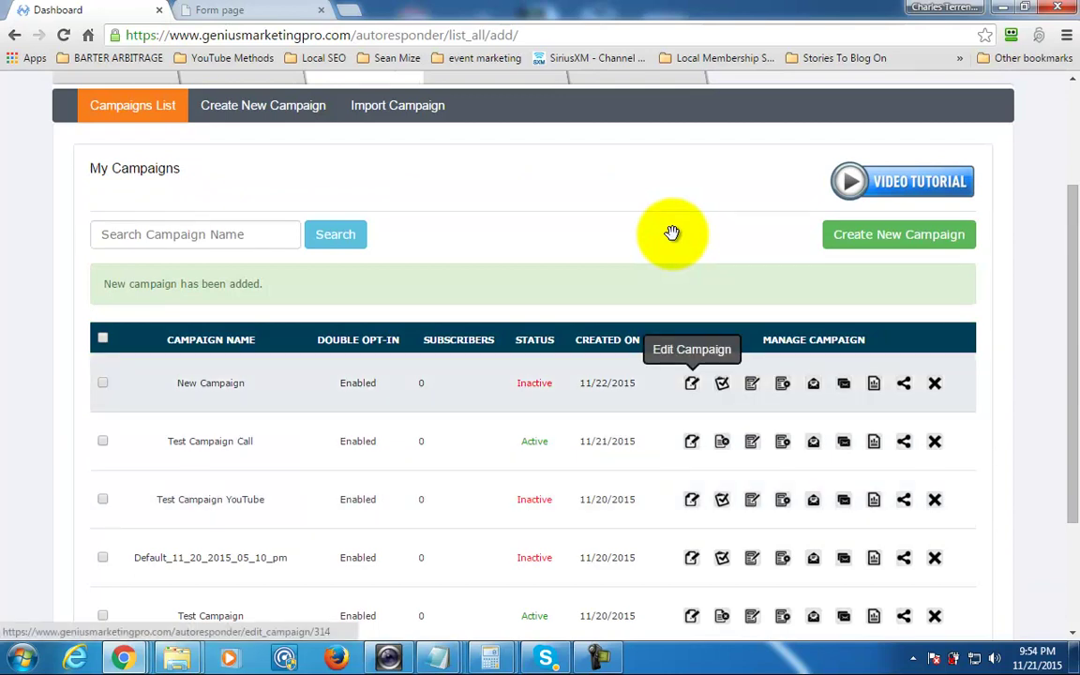
Activate 'New Campaign' from the Campaigns List.
key(Tab)
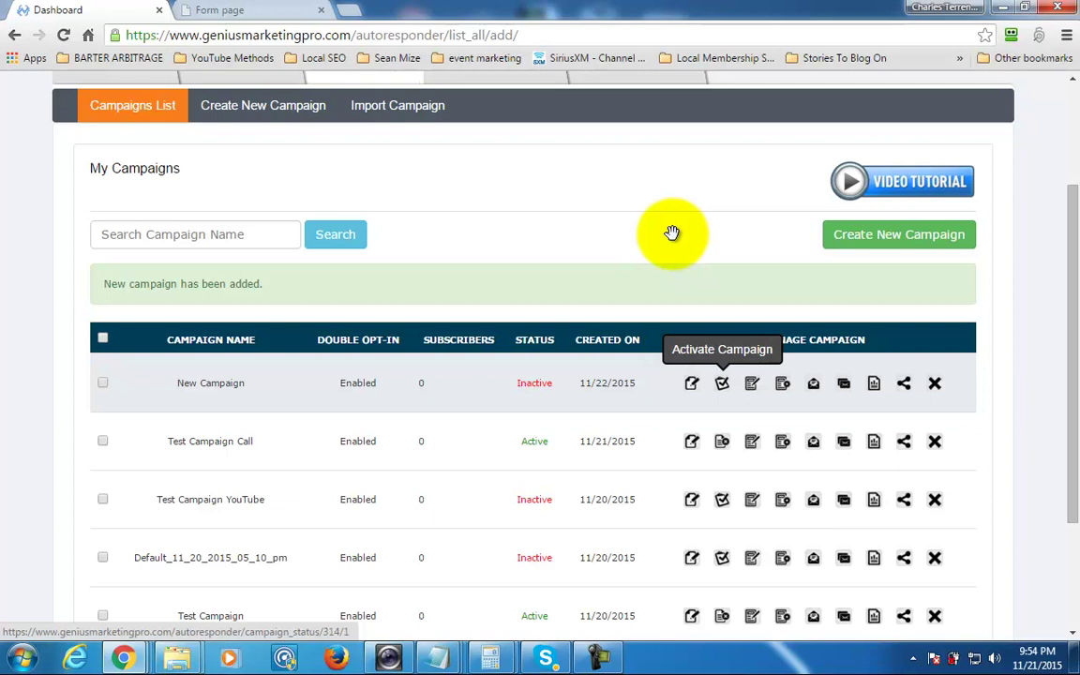
key(Return)
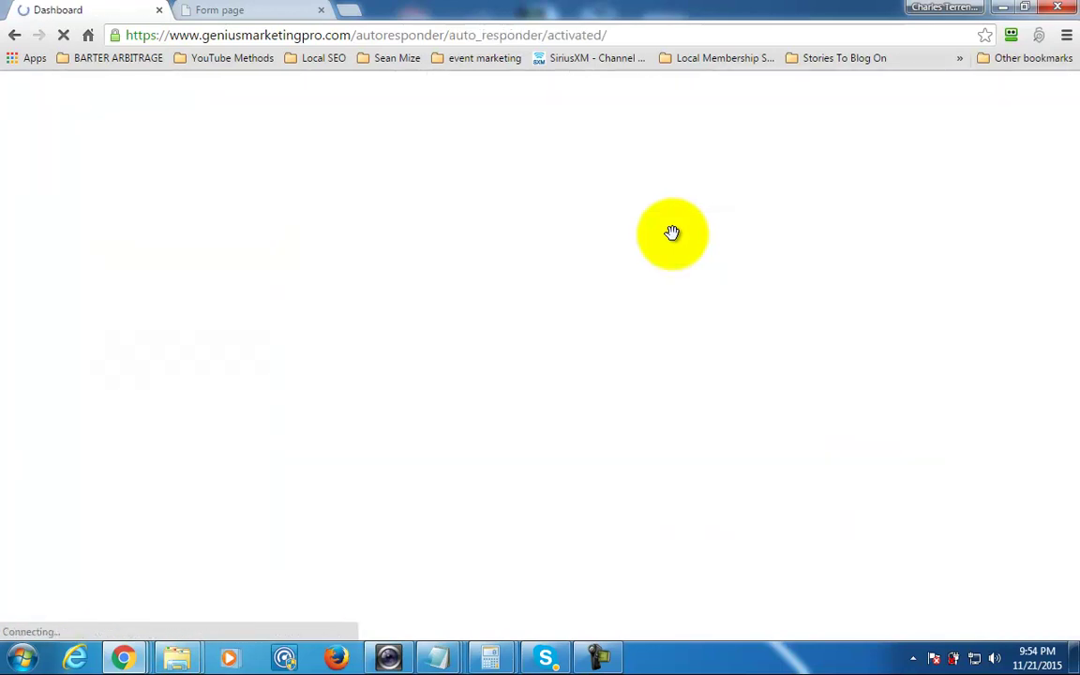
scroll(672, 233, down, 1)
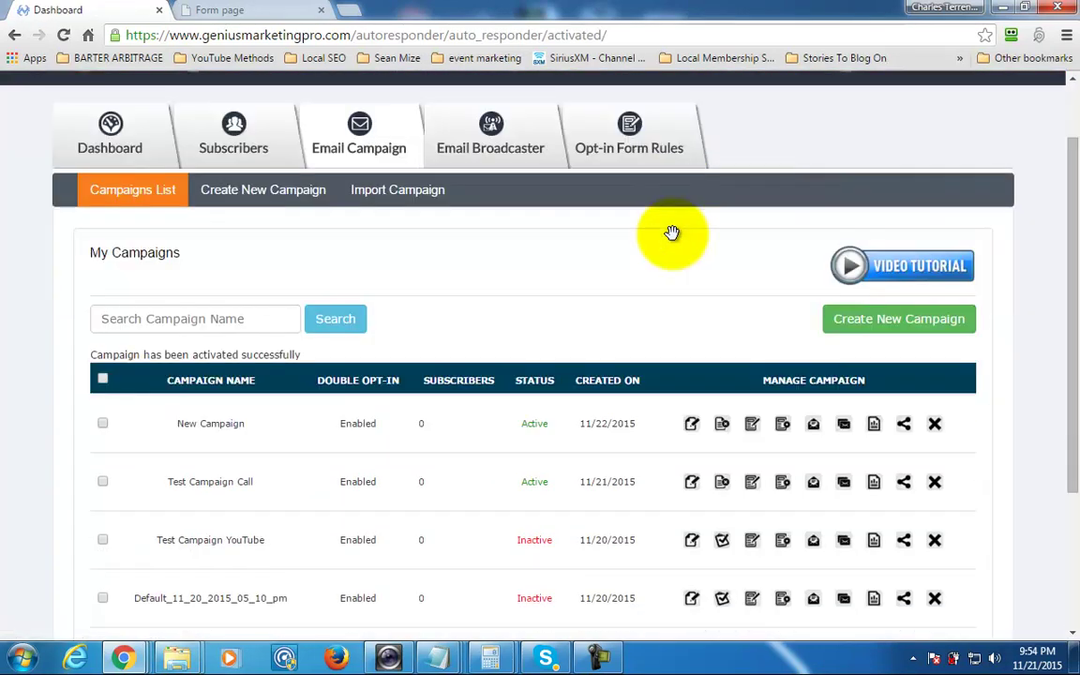
scroll(672, 233, down, 1)
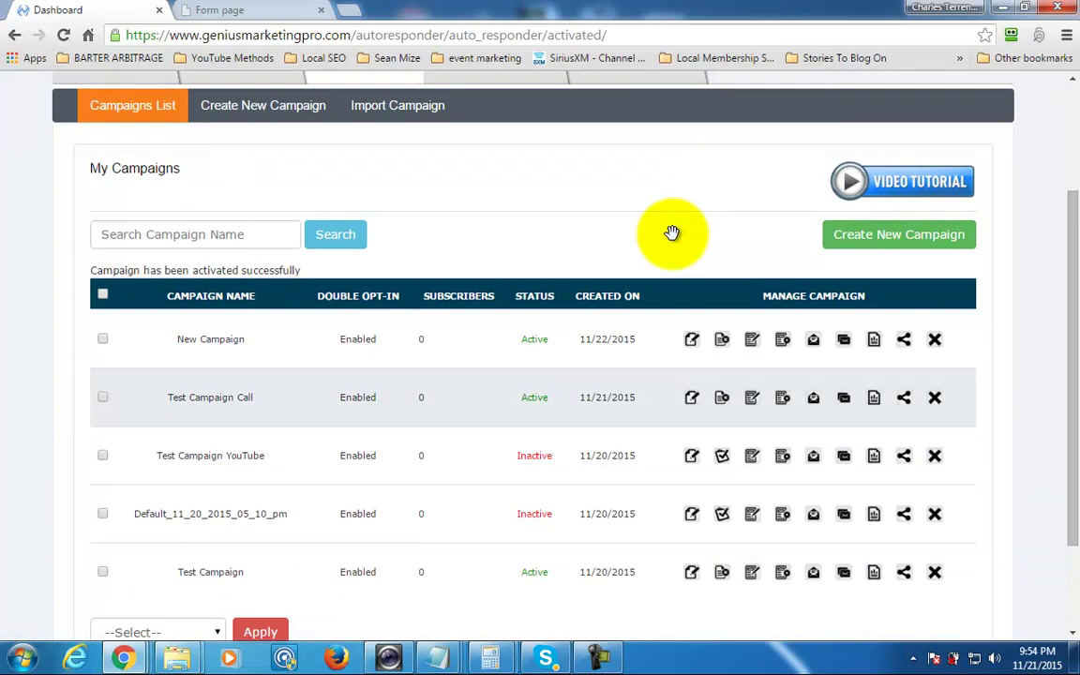
scroll(672, 232, up, 1)
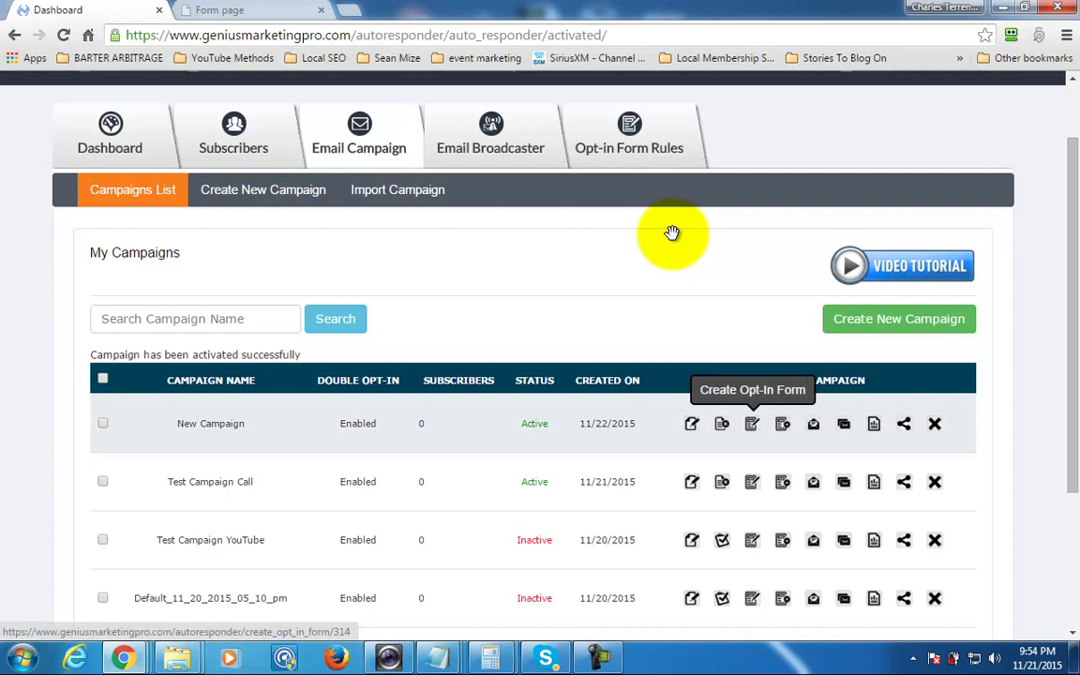
Start building an opt-in form for New Campaign.
click(752, 423)
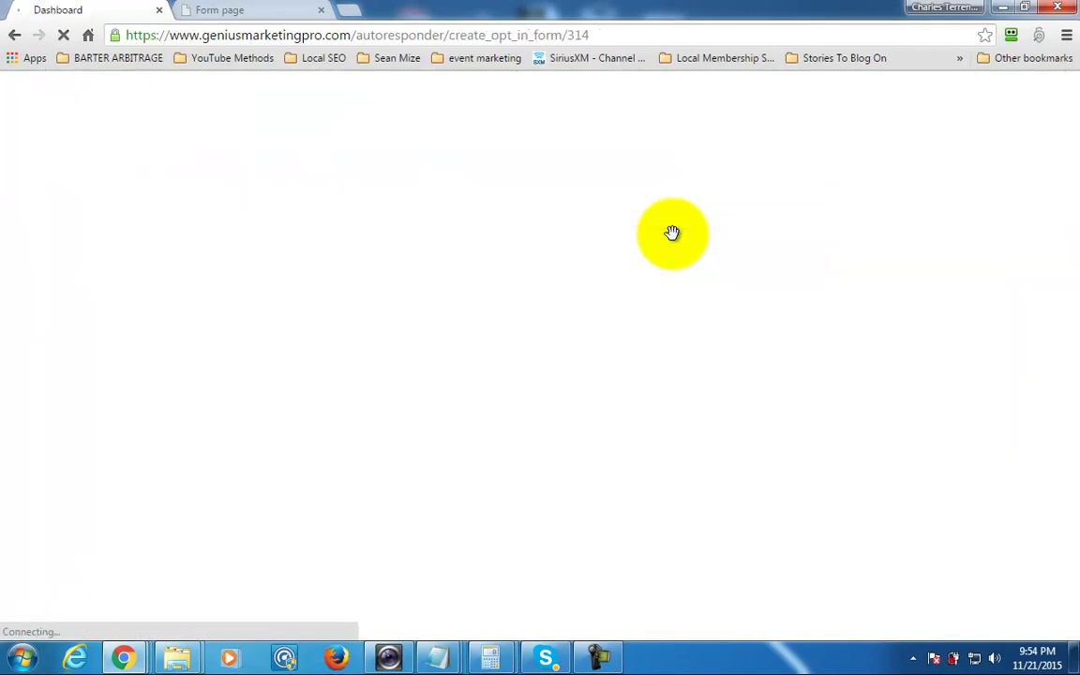
scroll(672, 233, down, 1)
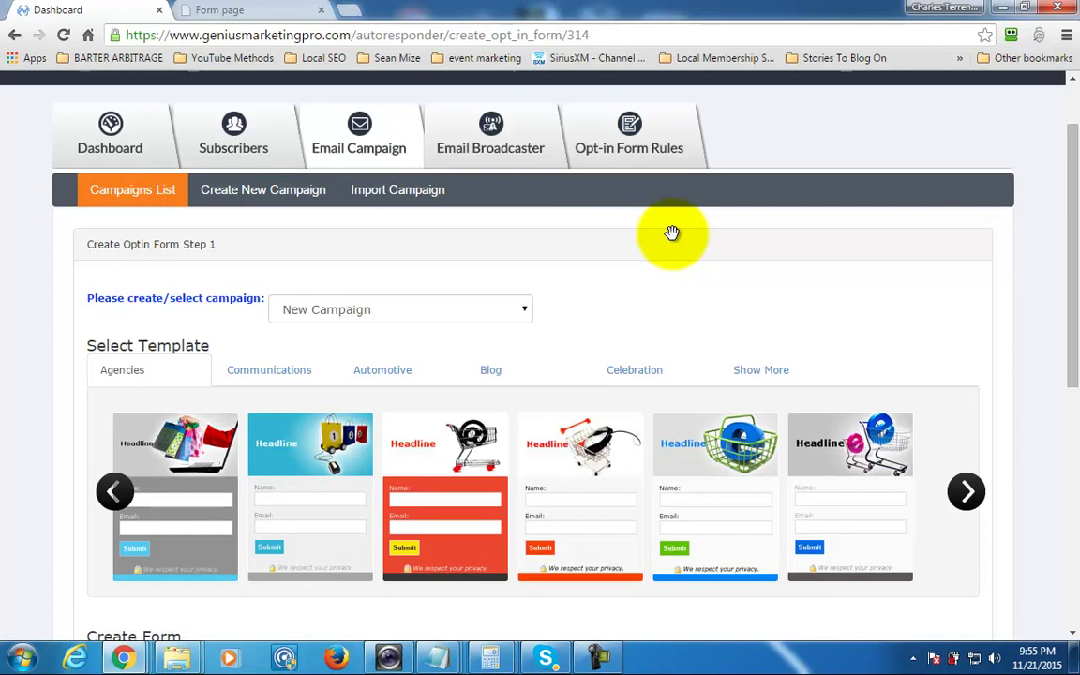
scroll(671, 233, down, 1)
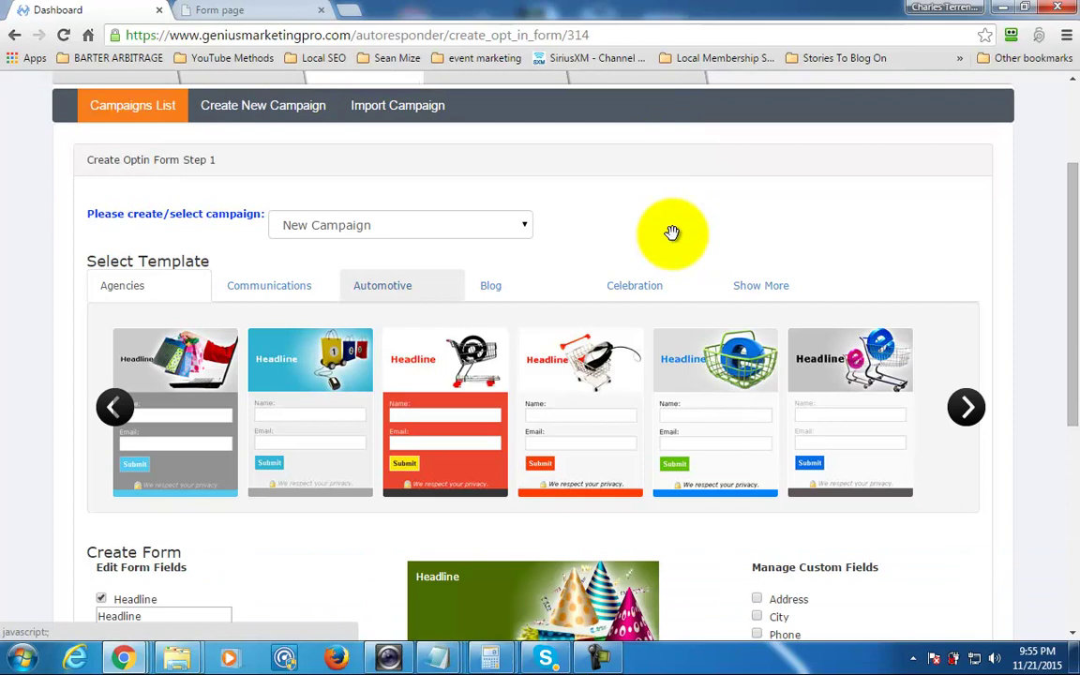
scroll(672, 232, down, 1)
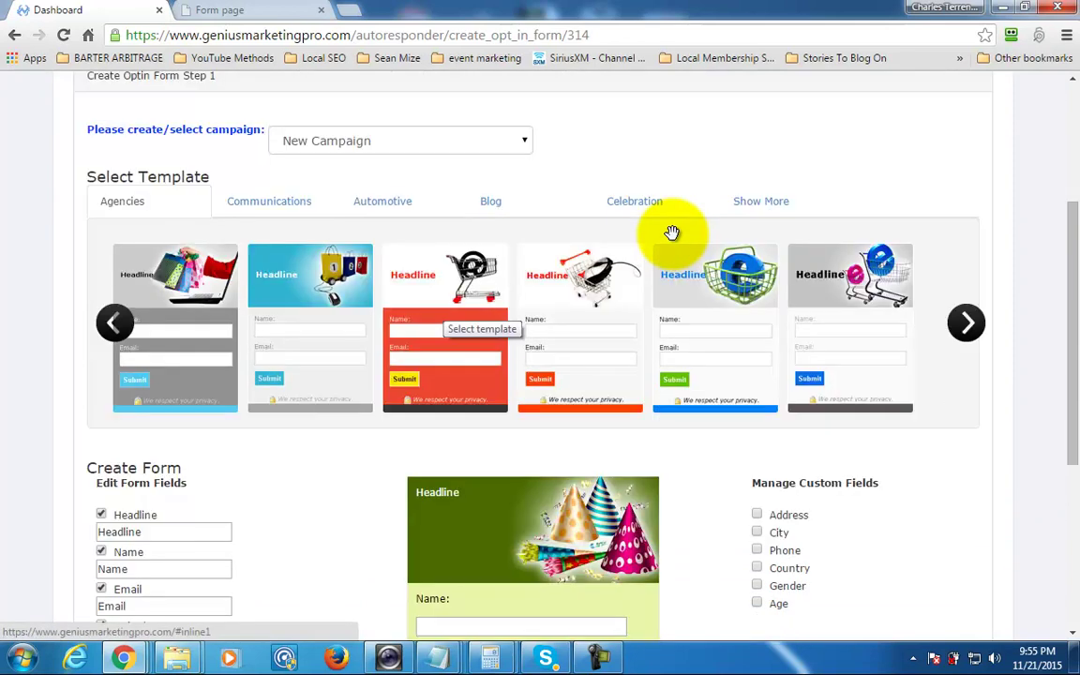
scroll(672, 232, down, 1)
scroll(671, 232, down, 3)
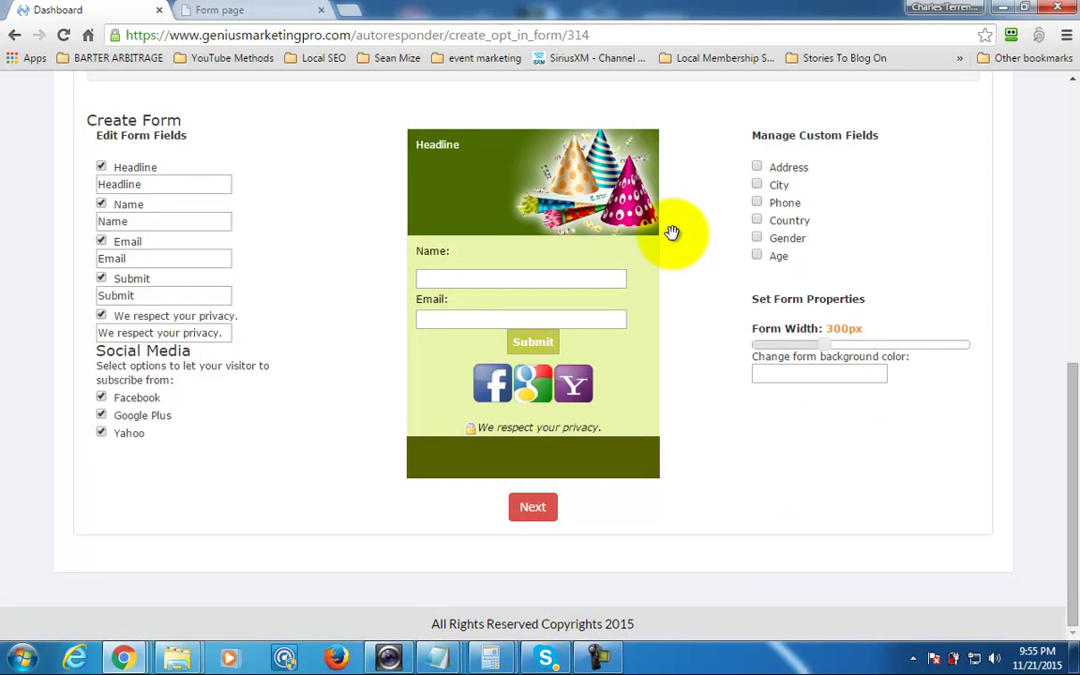
Turn off the headline, privacy note, and Facebook, Google Plus and Yahoo subscribe options.
key(space)
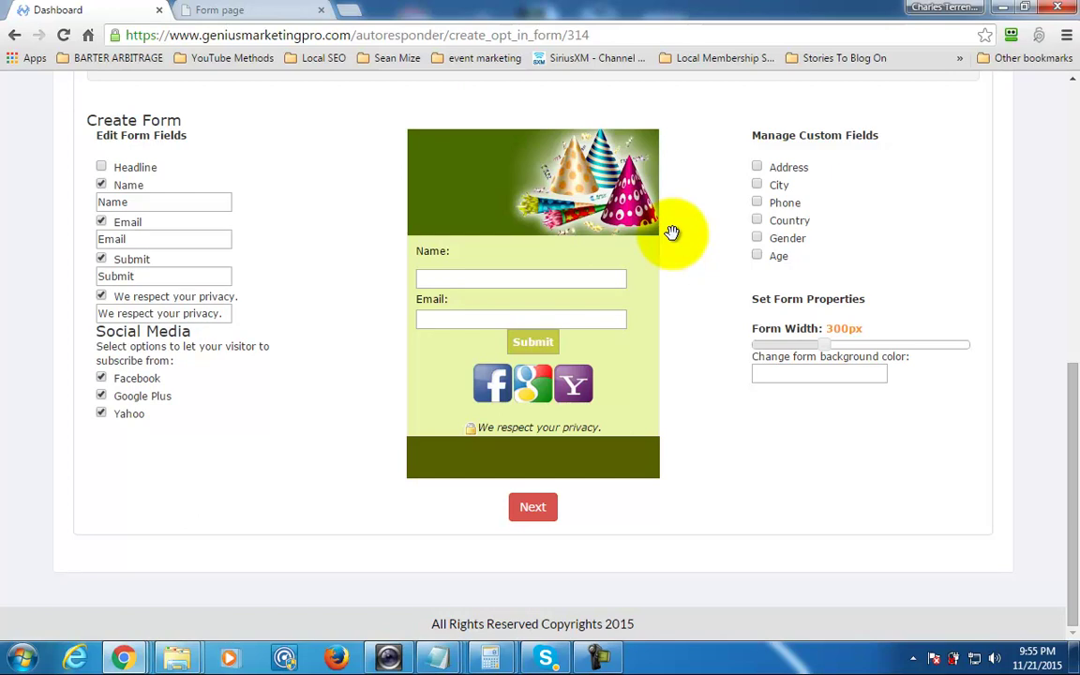
key(space)
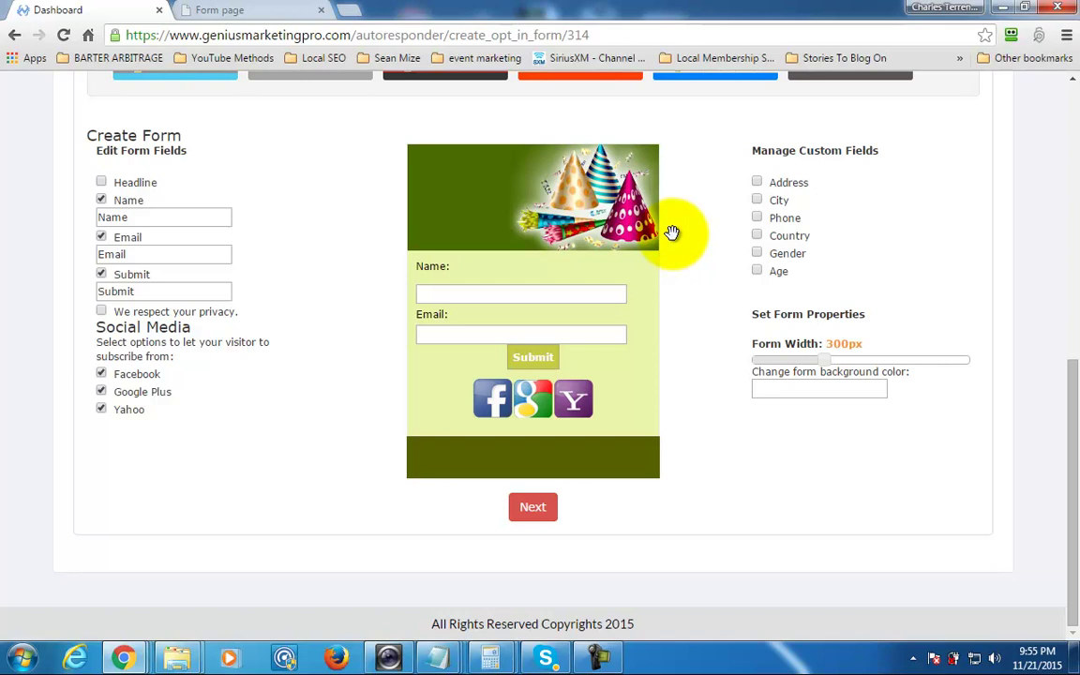
key(Tab)
key(space)
key(Tab)
key(space)
key(Tab)
key(space)
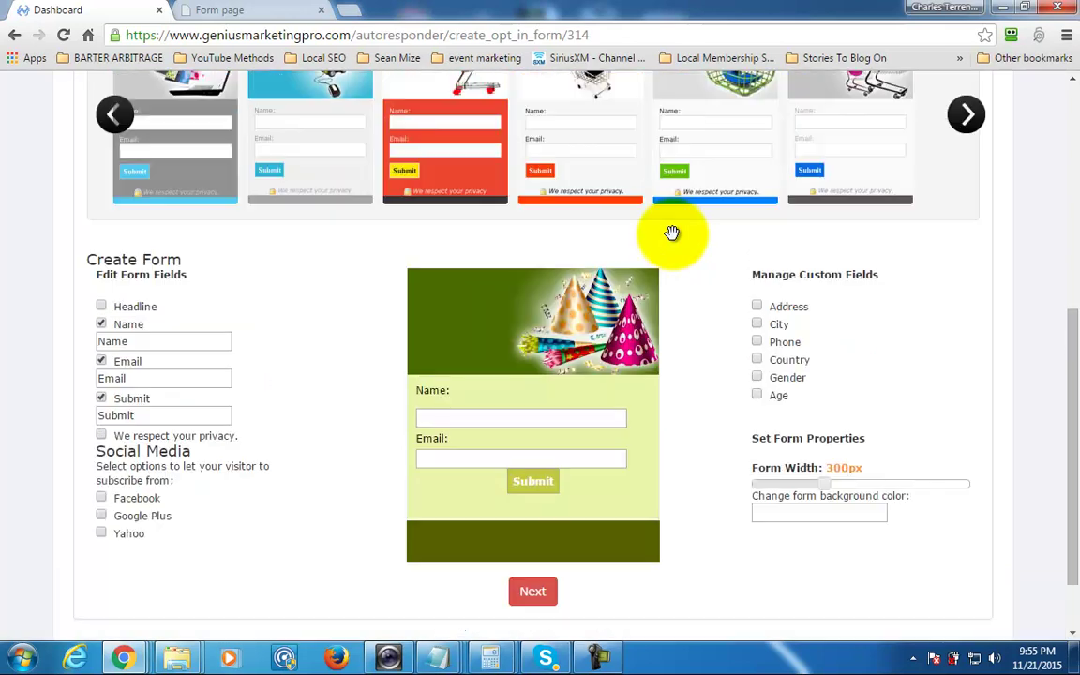
scroll(672, 233, up, 1)
scroll(672, 232, down, 1)
scroll(672, 232, up, 1)
scroll(672, 233, down, 2)
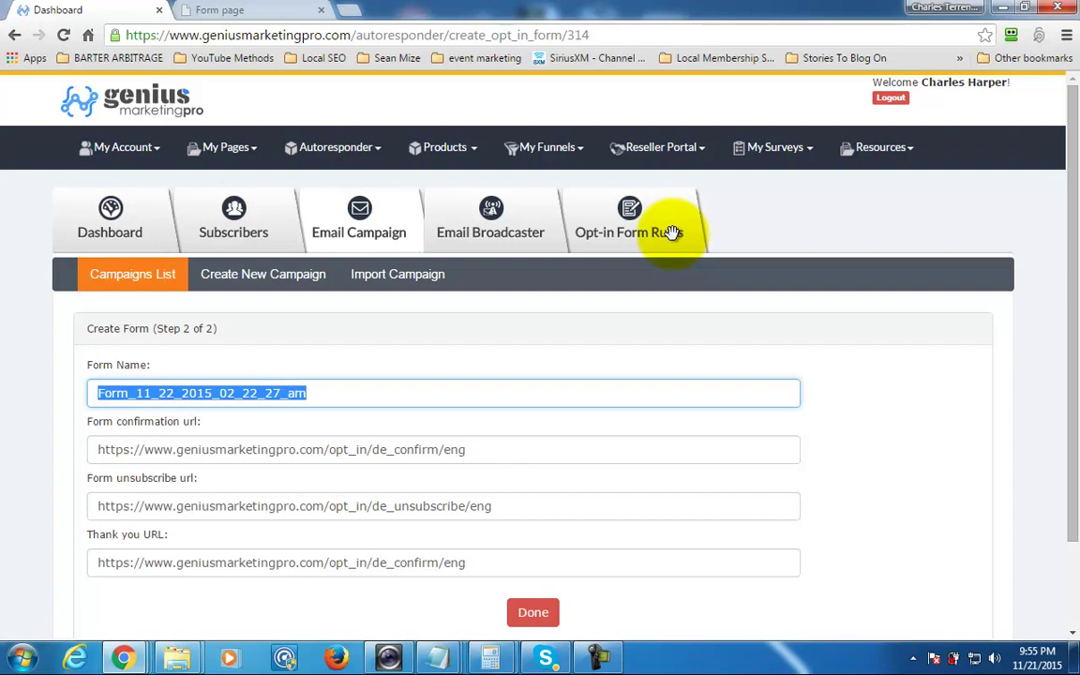
Name the form 'Created Page - New Product' and save it.
text(Created )
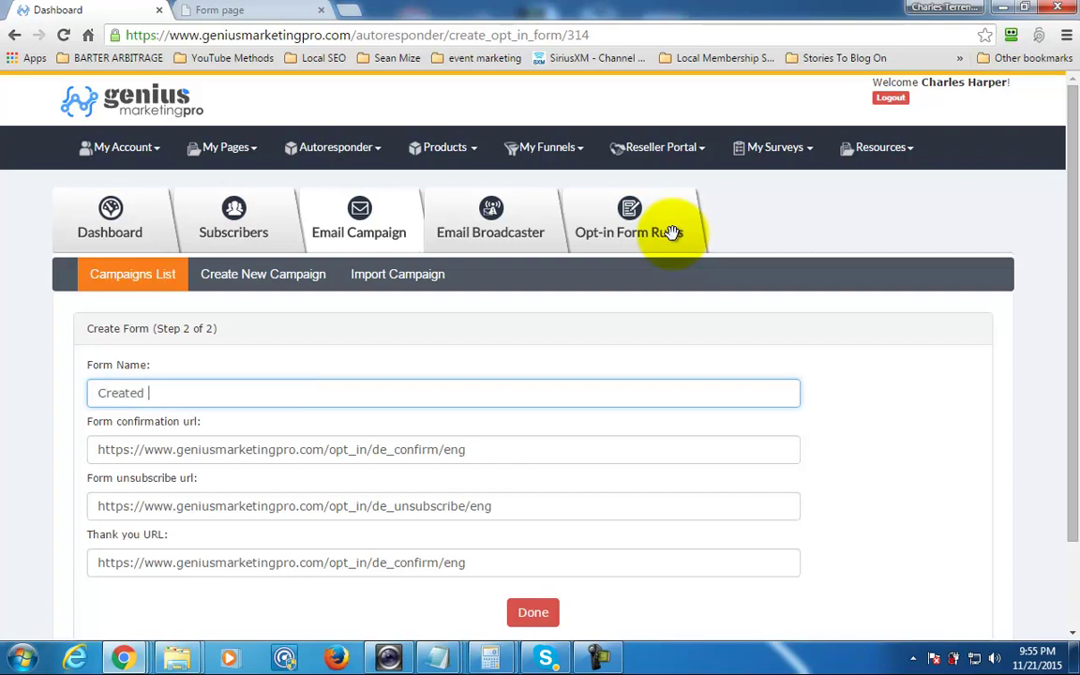
text(Page - New Products)
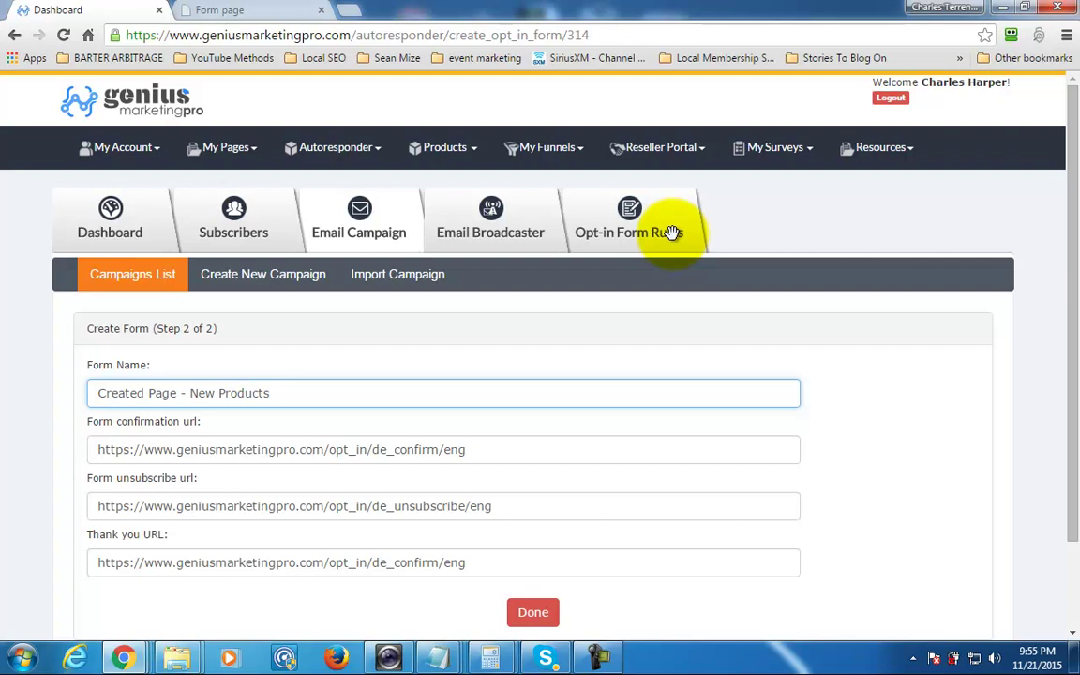
key(BackSpace)
scroll(672, 233, down, 2)
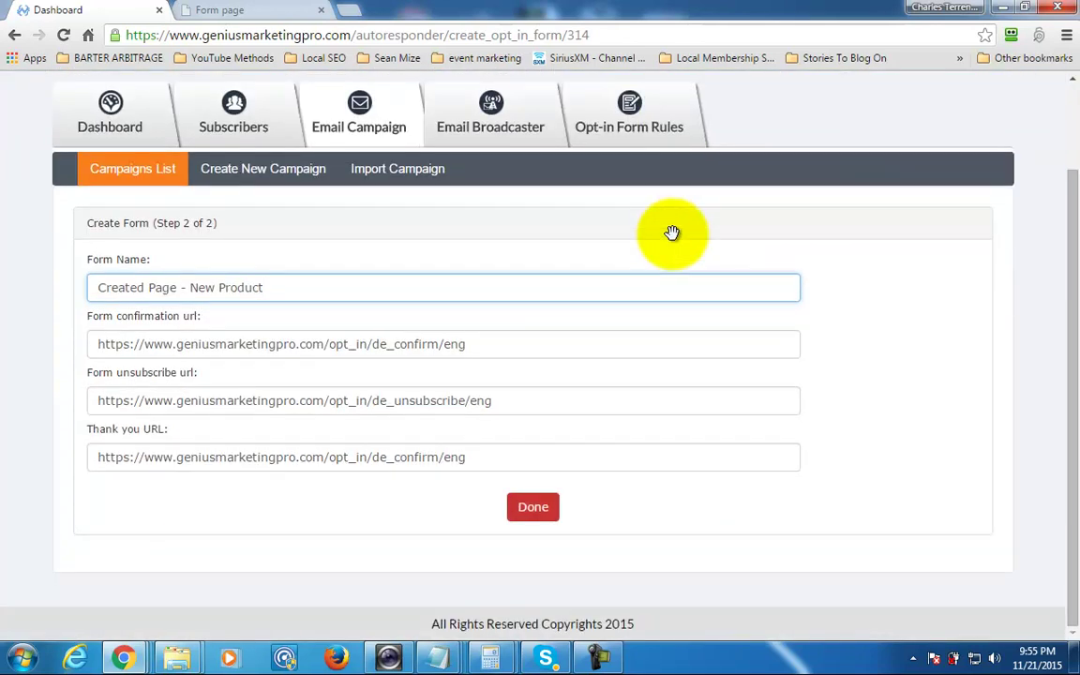
key(Return)
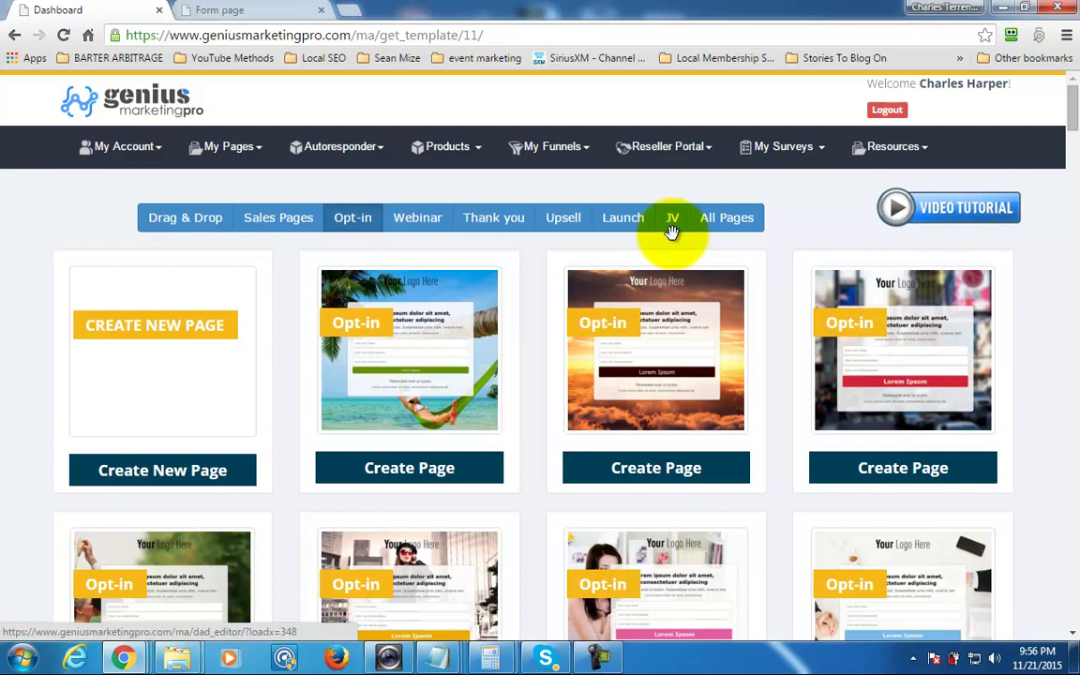
Create a page from the beach hammock opt-in template.
click(671, 232)
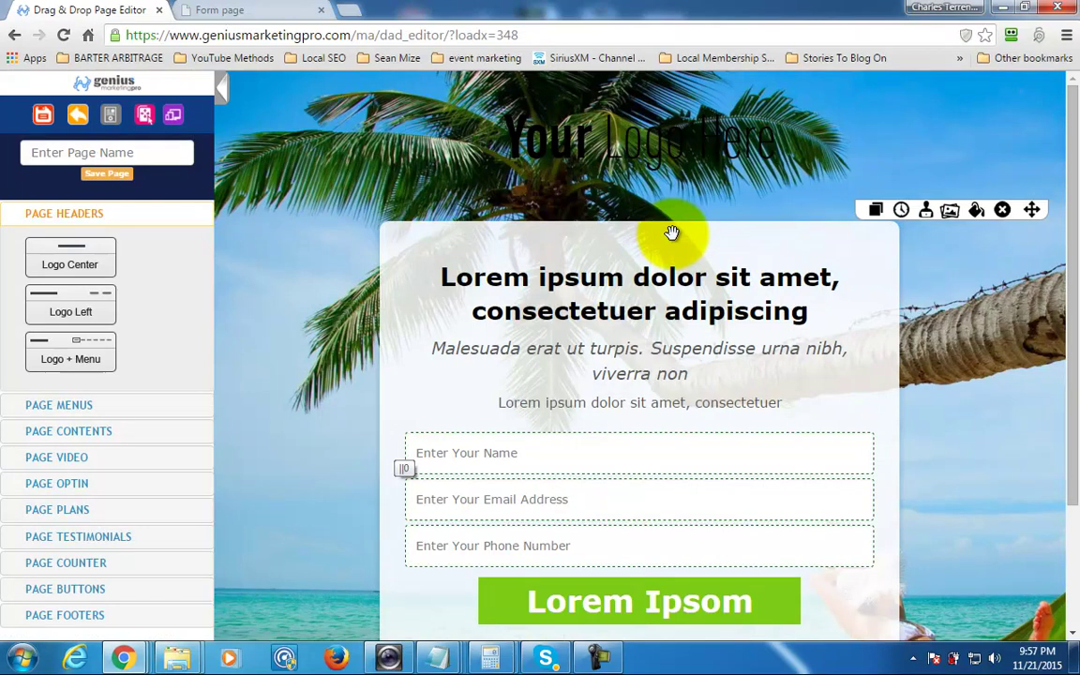
Uncheck 'Show this text box' for the phone field and save its settings.
click(671, 232)
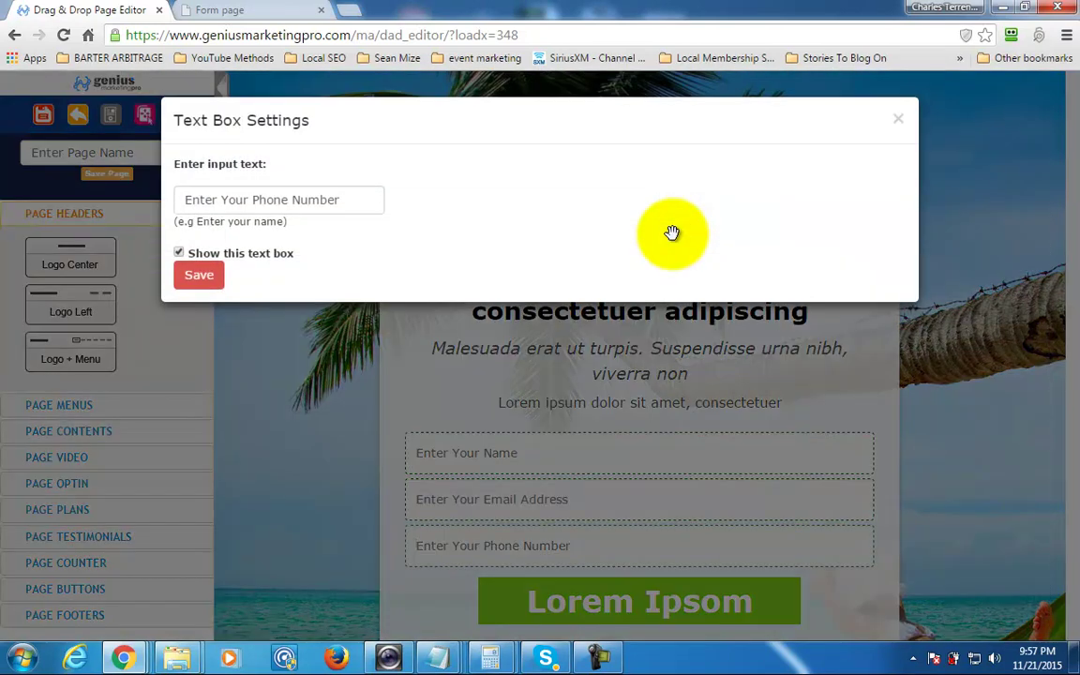
key(Tab)
key(space)
key(Tab)
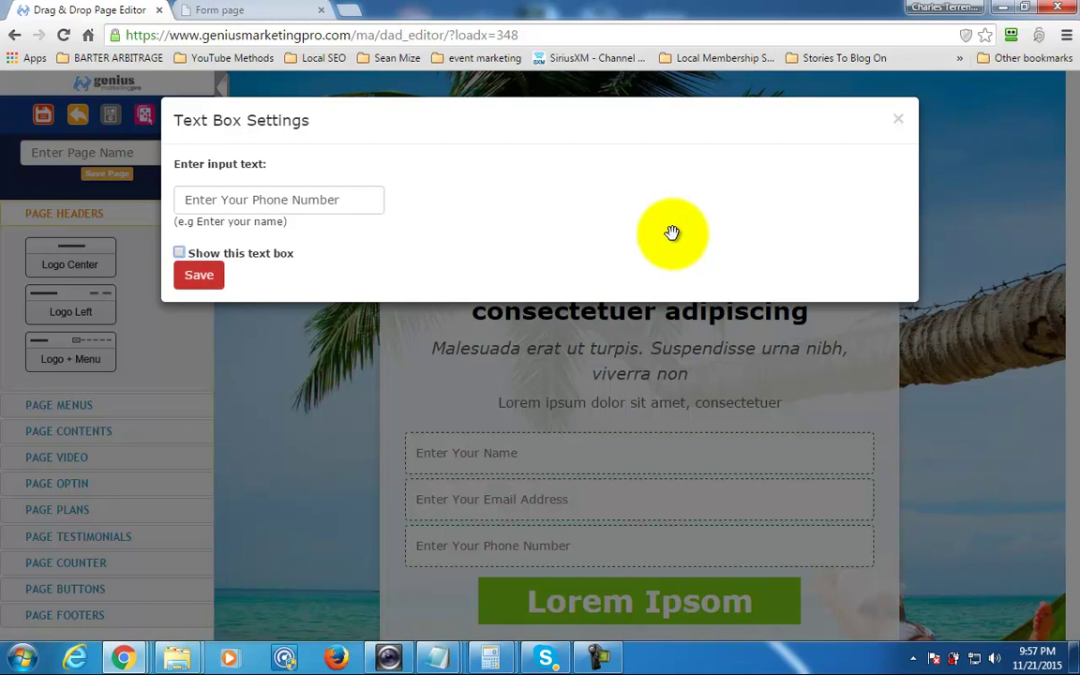
key(Return)
mouse_move(672, 233)
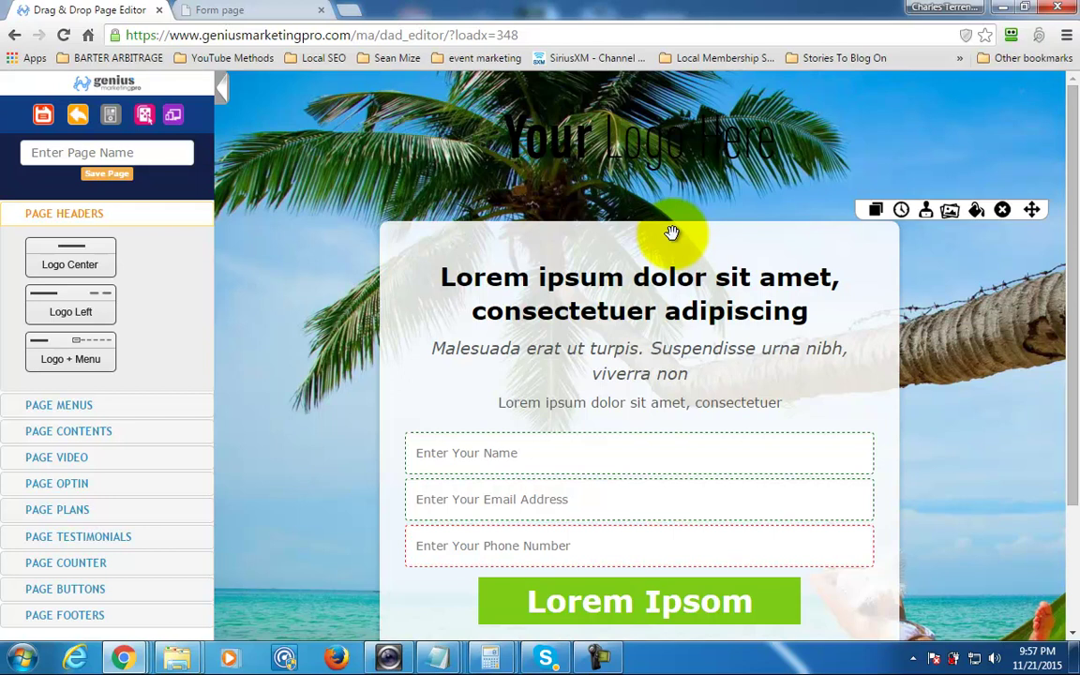
scroll(671, 232, down, 1)
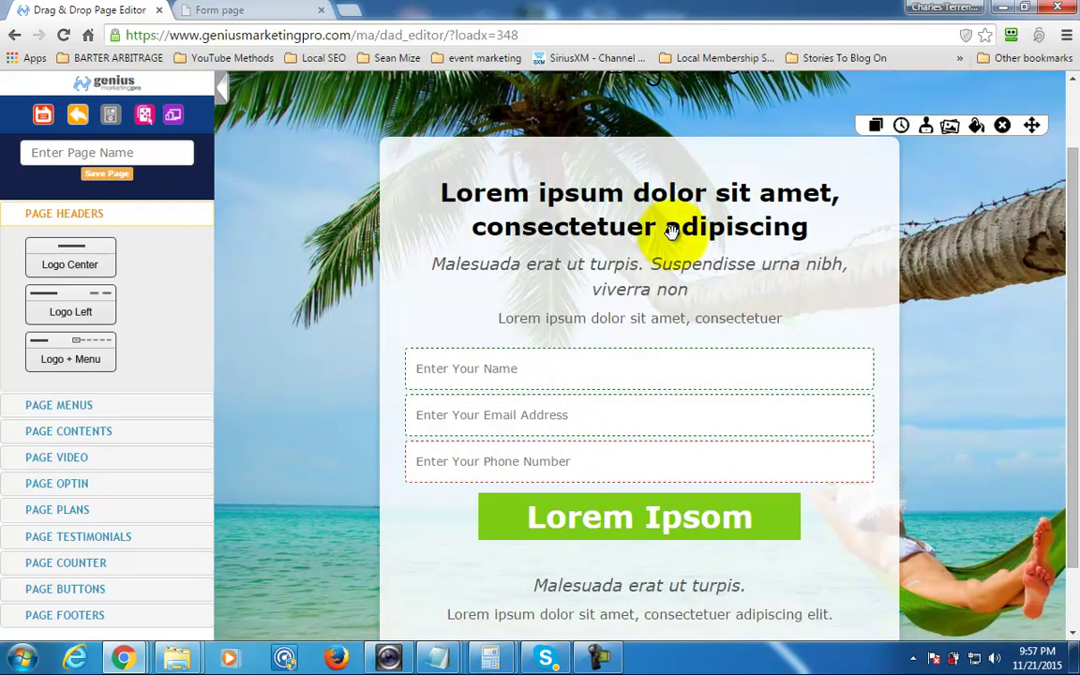
scroll(671, 232, down, 1)
scroll(672, 232, up, 2)
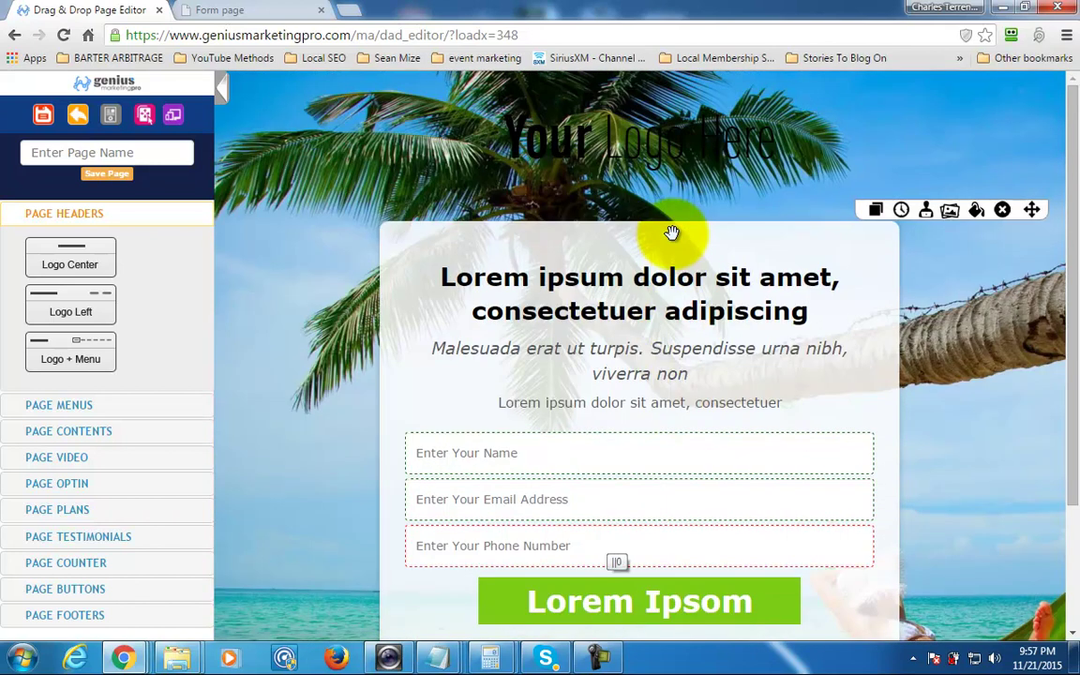
scroll(672, 232, down, 1)
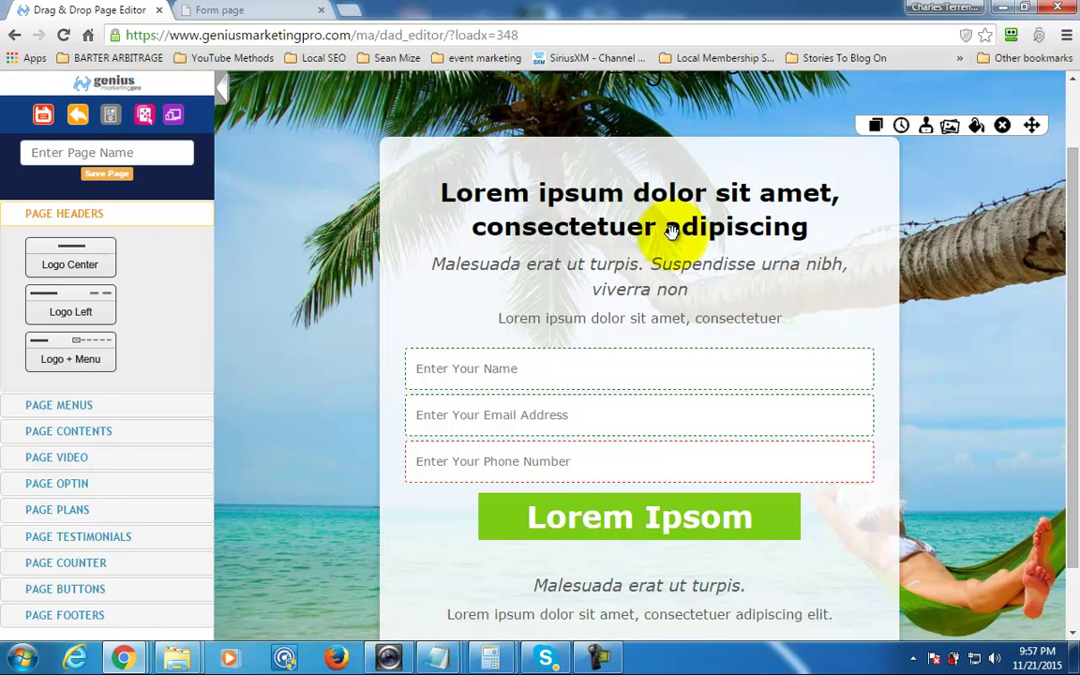
click(672, 233)
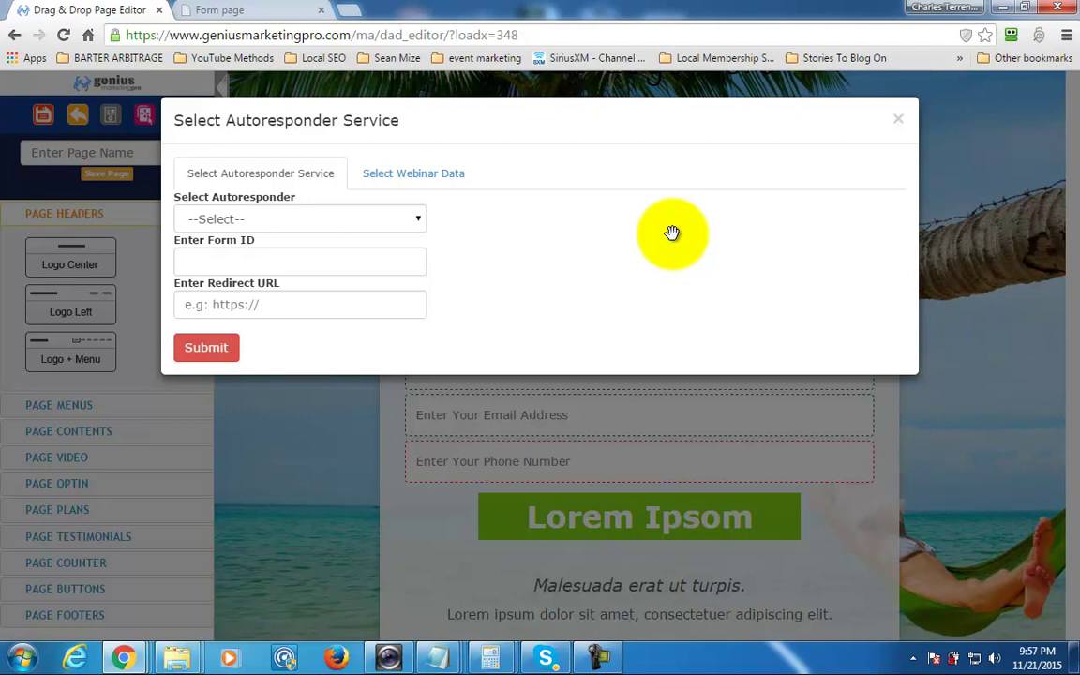
key(alt+Down)
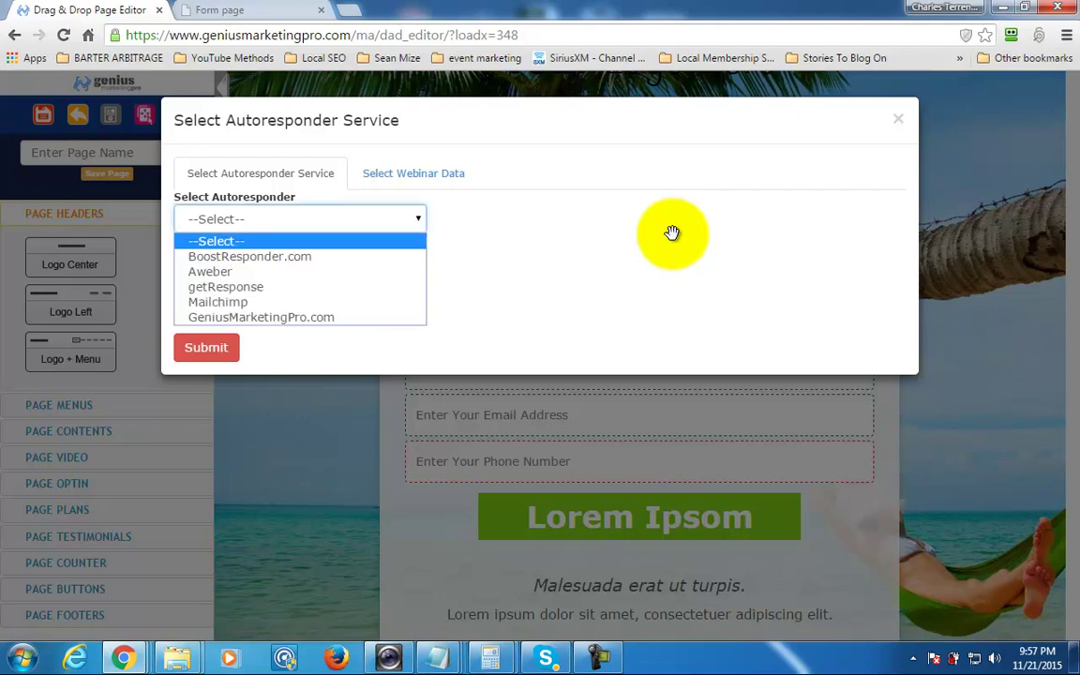
key(Down)
key(Down)
key(Down)
key(Down)
key(Down)
key(Return)
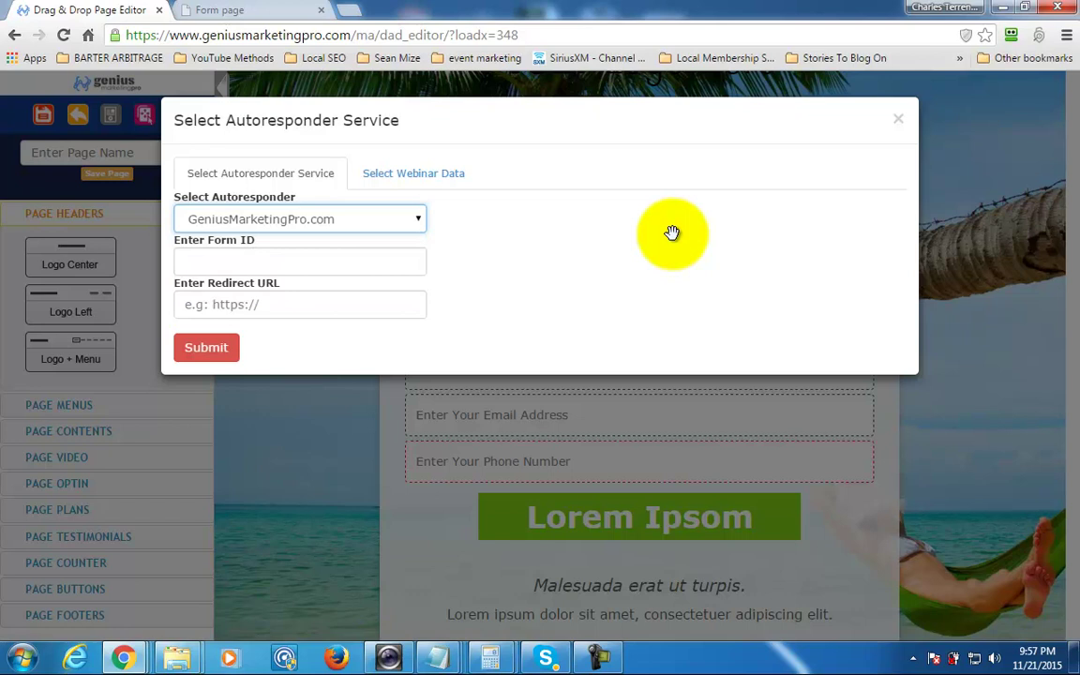
key(Tab)
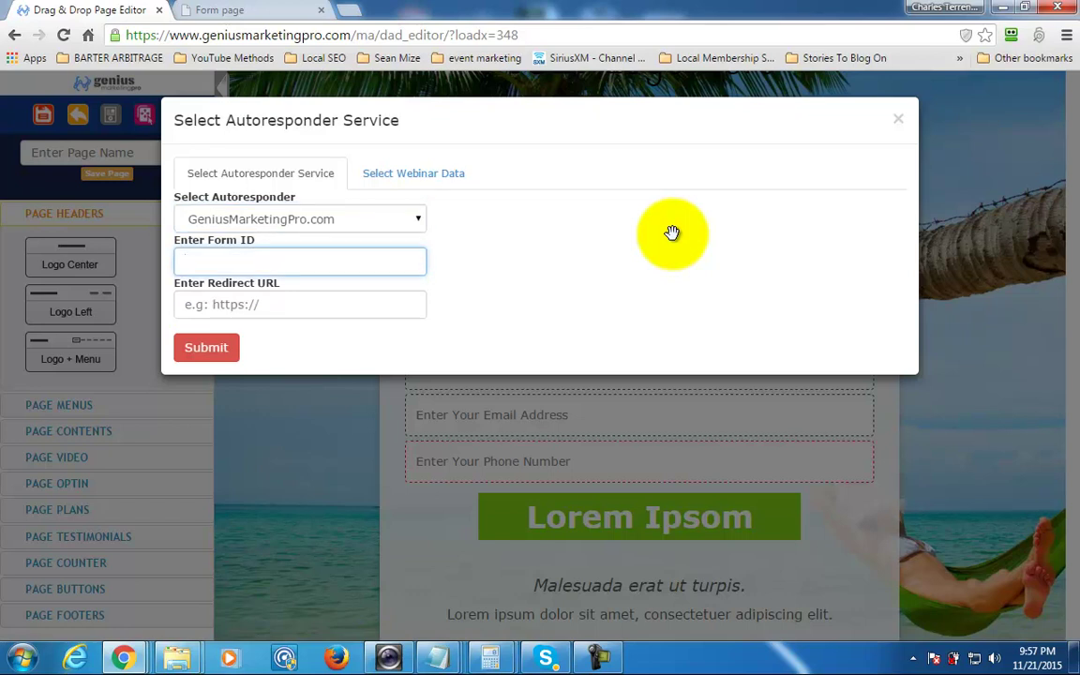
key(Tab)
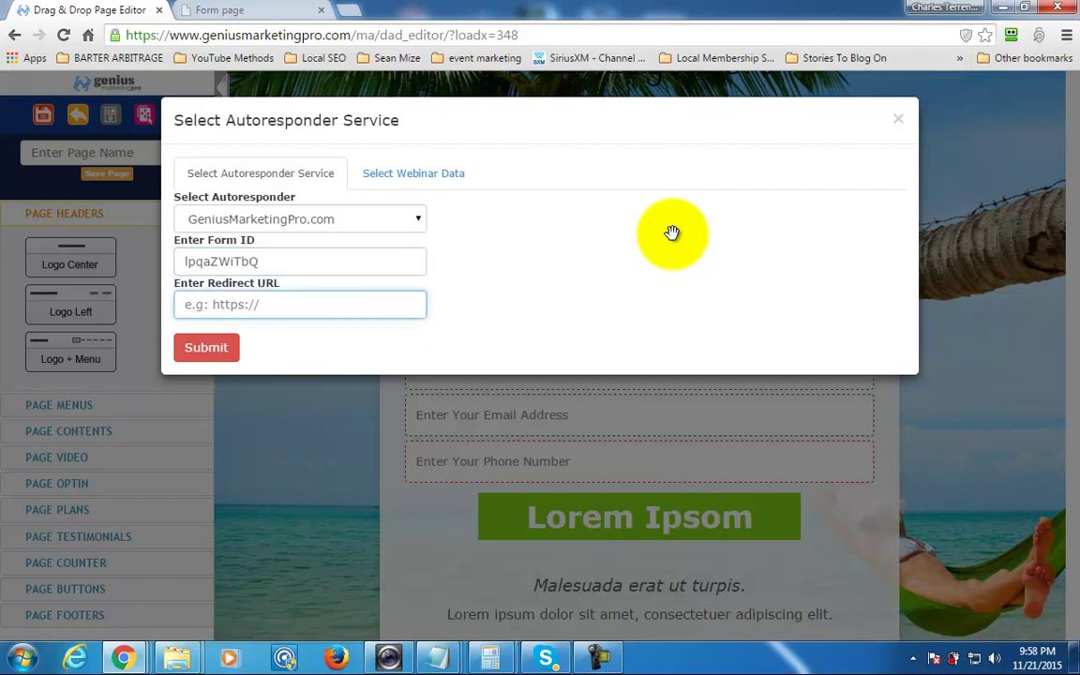
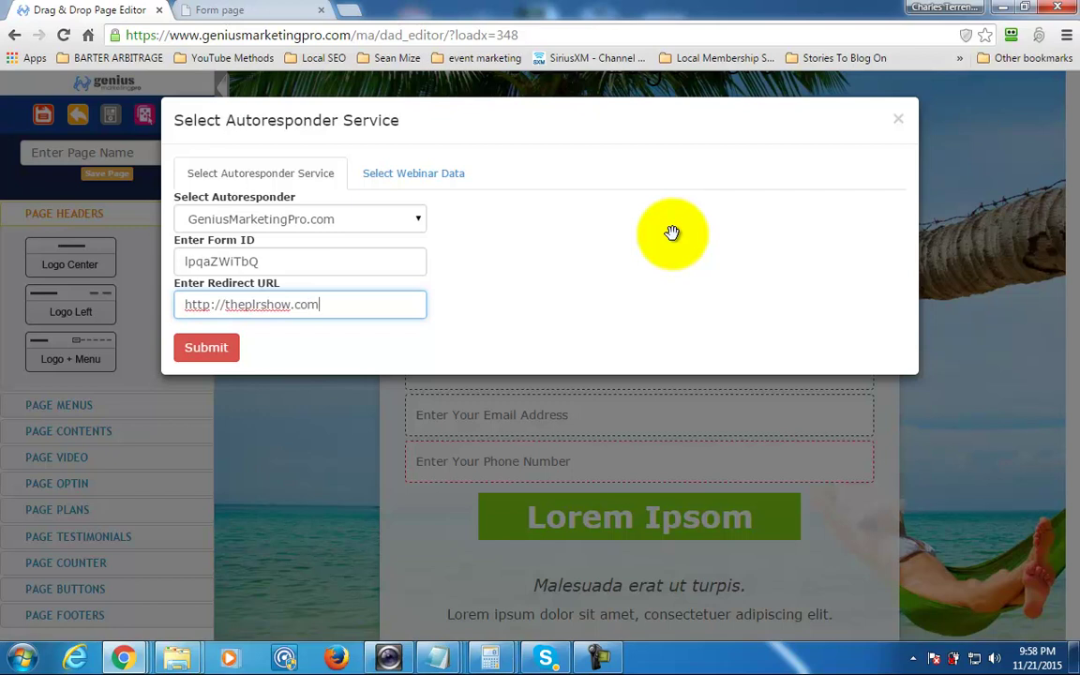
click(672, 232)
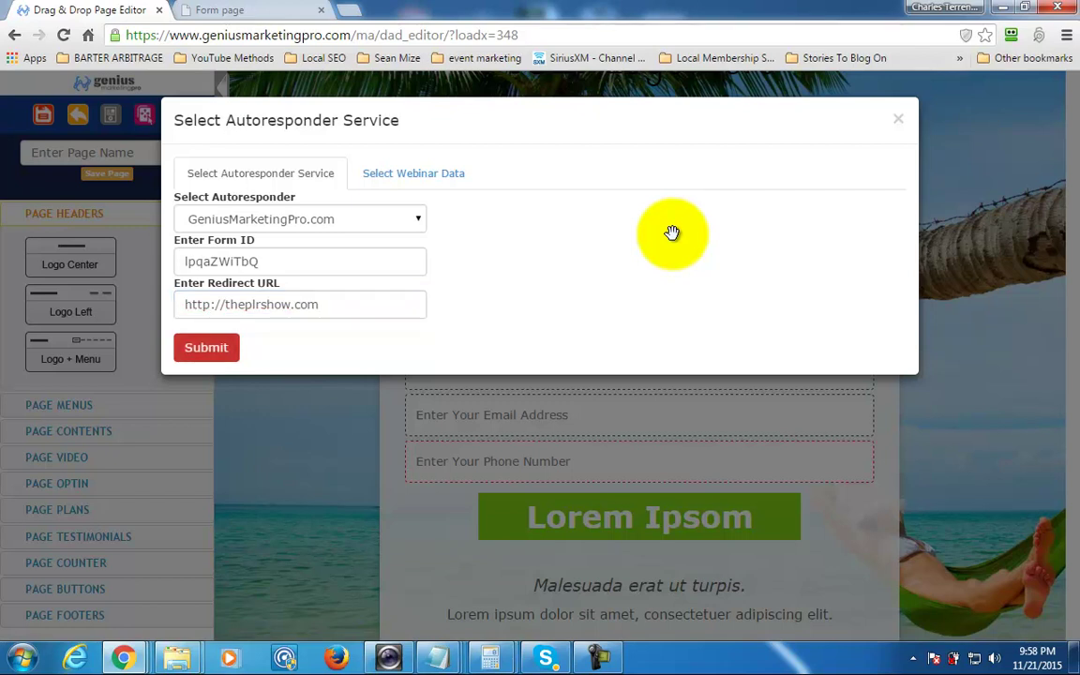
key(Return)
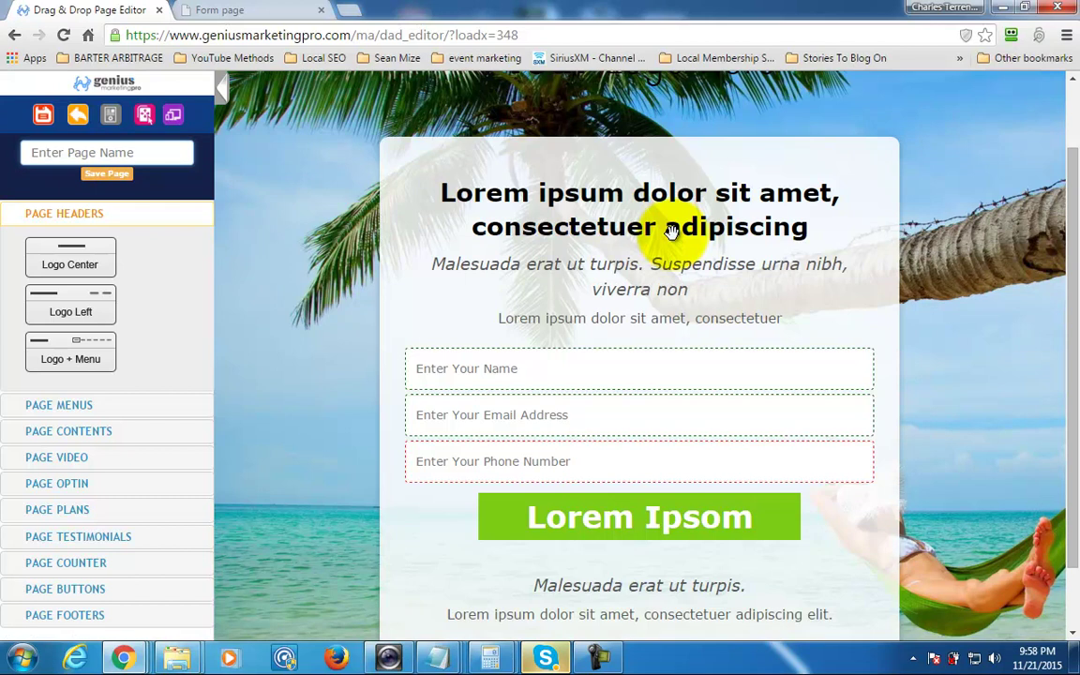
Save the page as 'The PLR Show Optin' and preview it live.
text(The P)
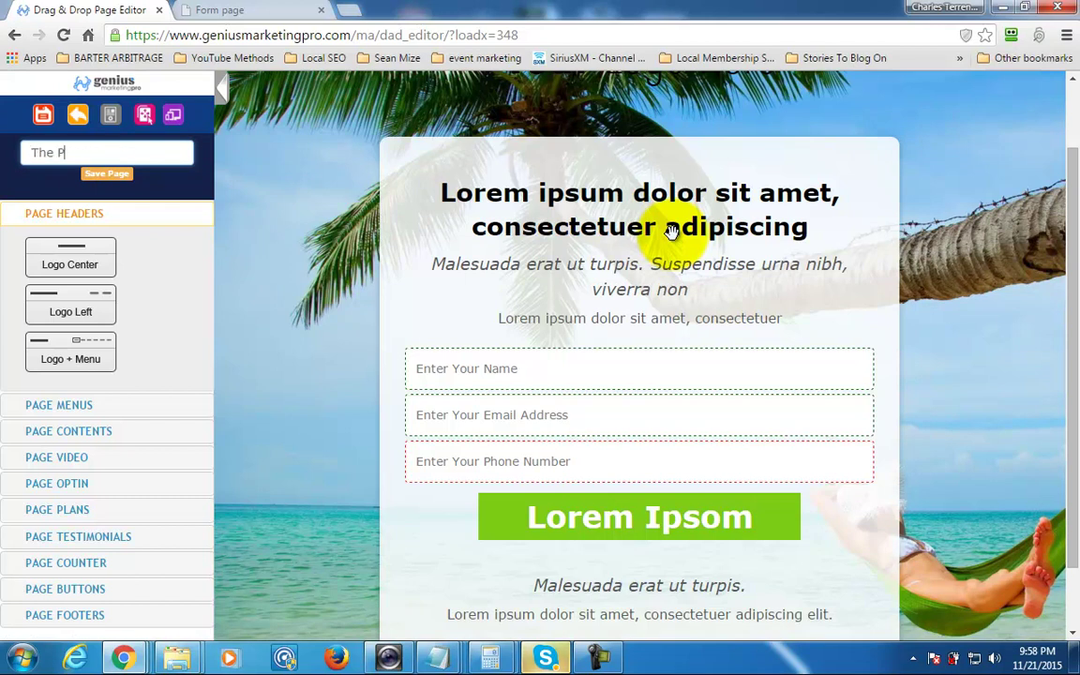
text(LR Show Optin)
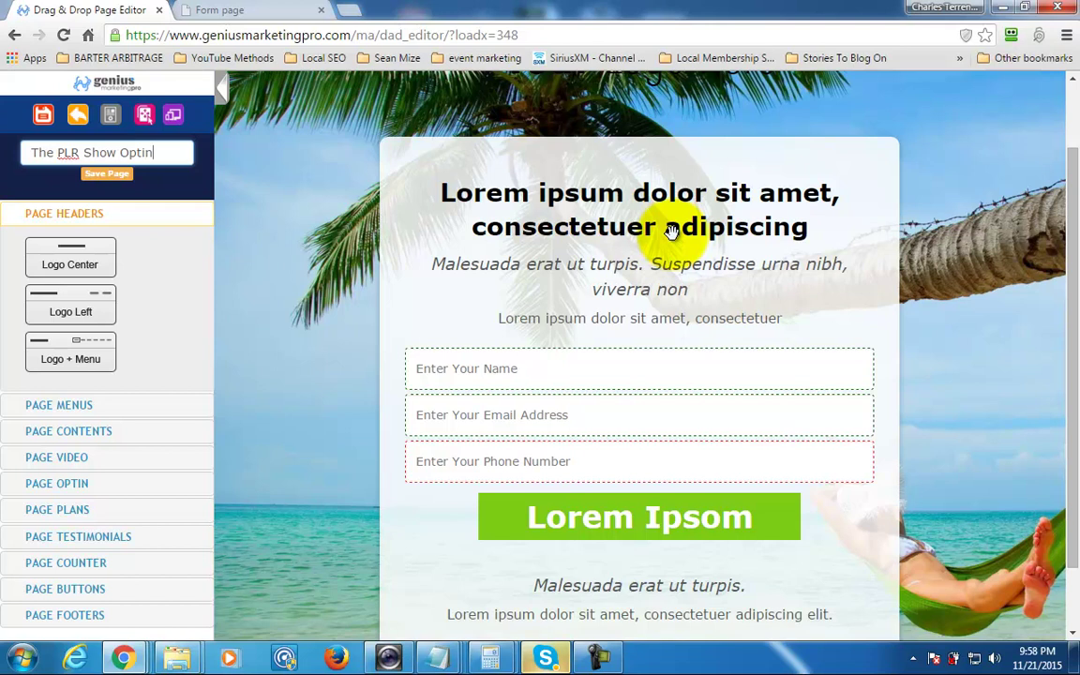
key(Return)
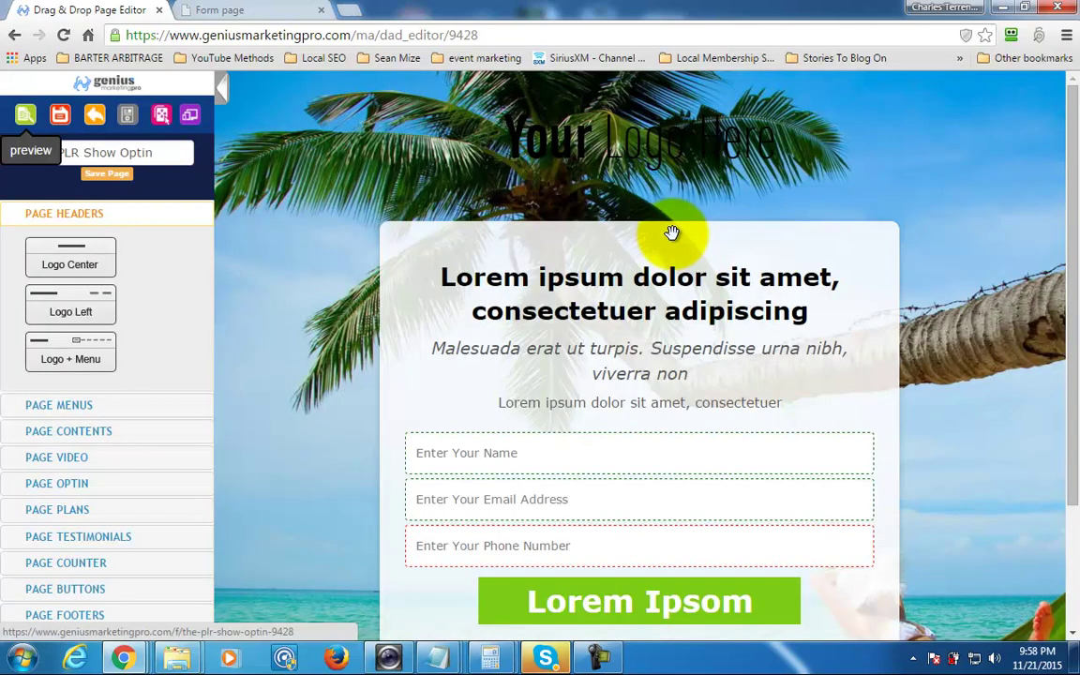
click(25, 113)
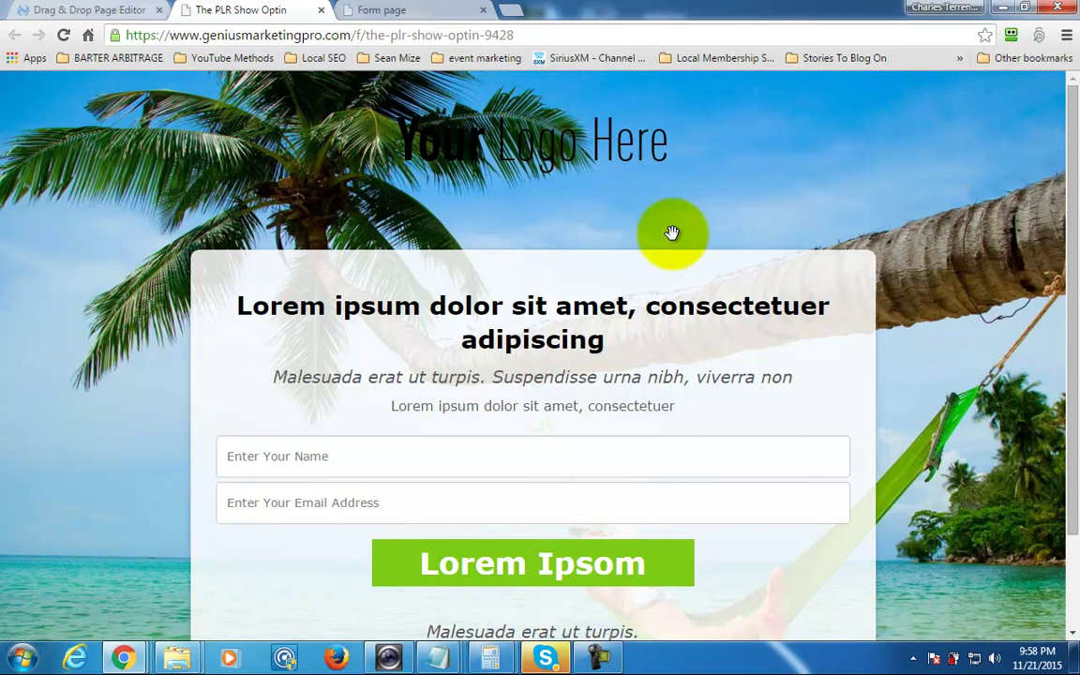
scroll(671, 233, down, 1)
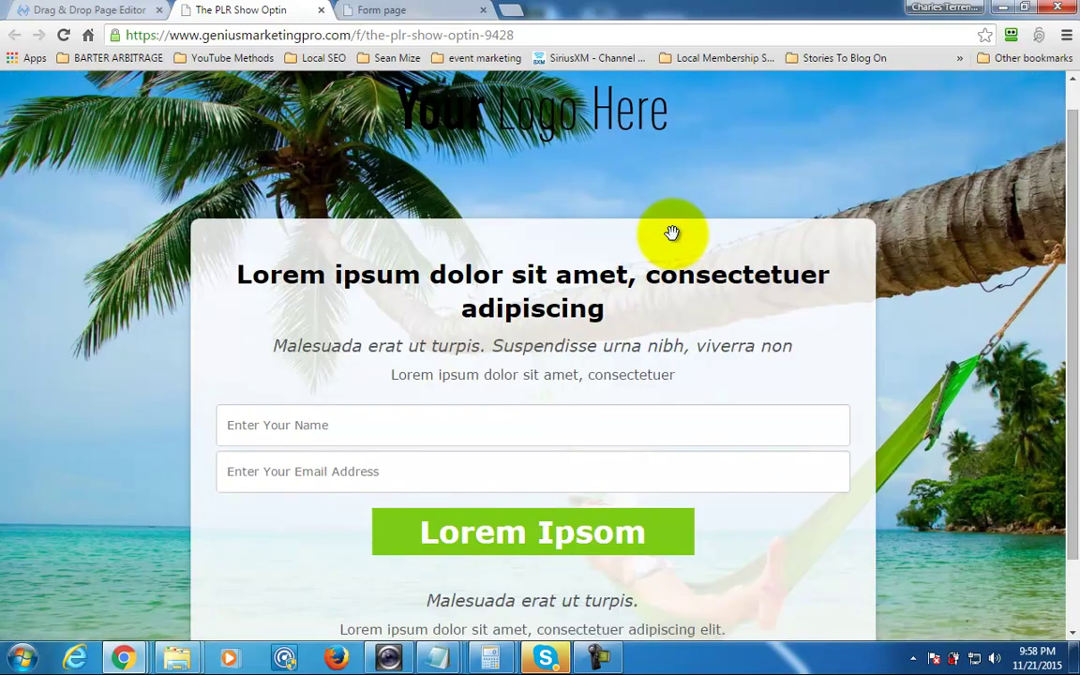
scroll(671, 232, down, 3)
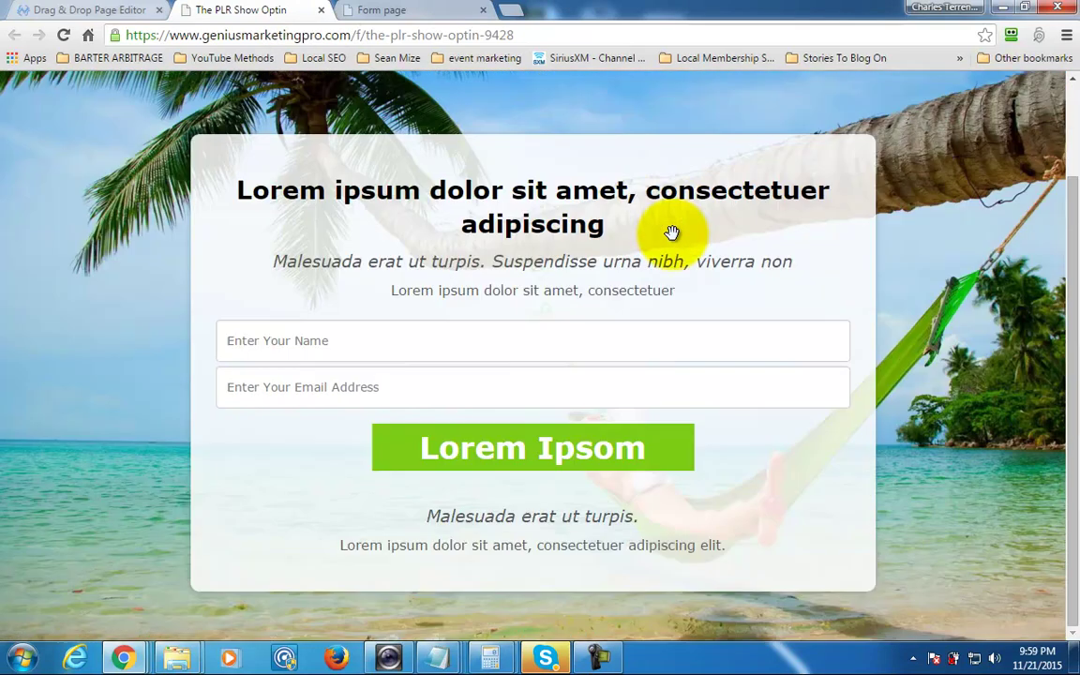
scroll(671, 232, up, 3)
scroll(671, 232, down, 3)
scroll(671, 232, up, 3)
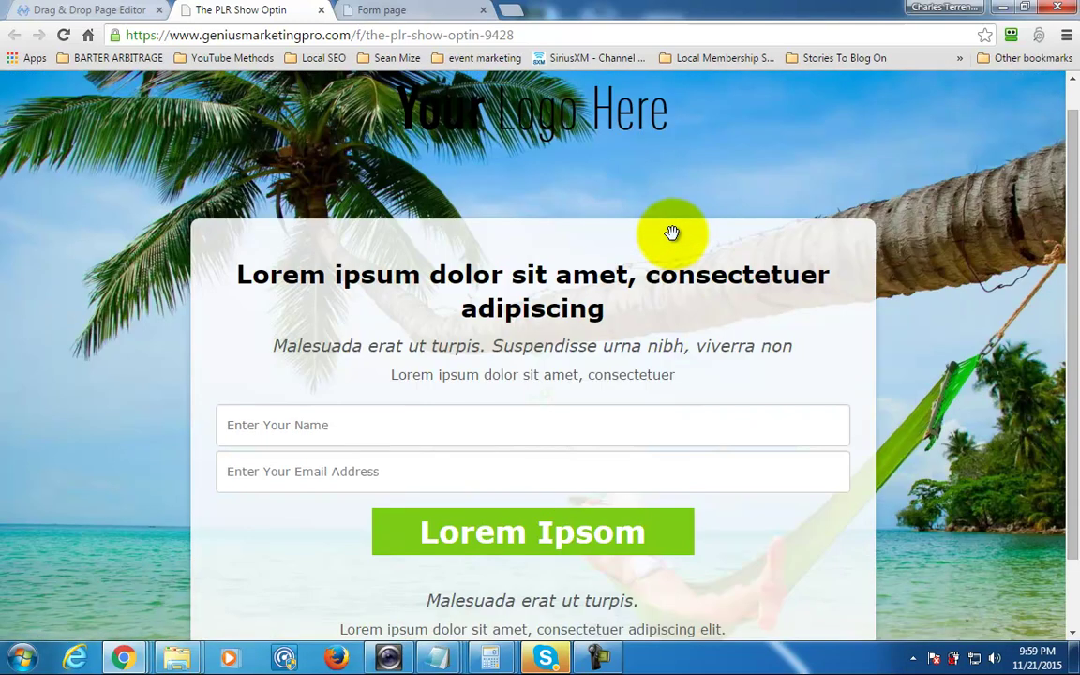
scroll(671, 232, down, 3)
scroll(671, 232, up, 3)
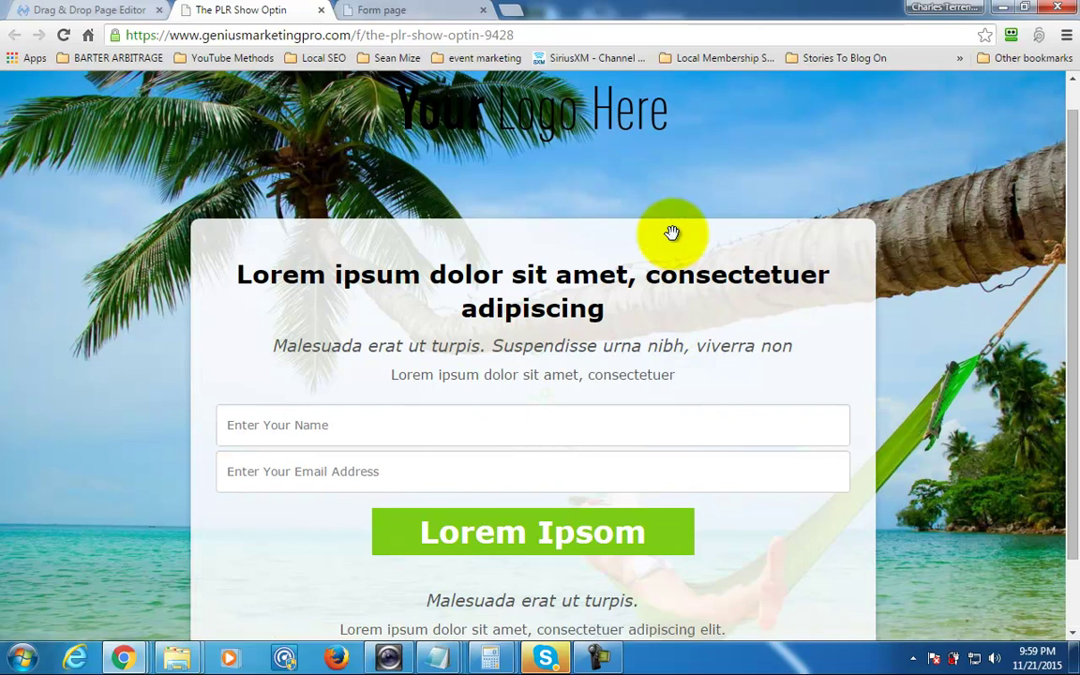